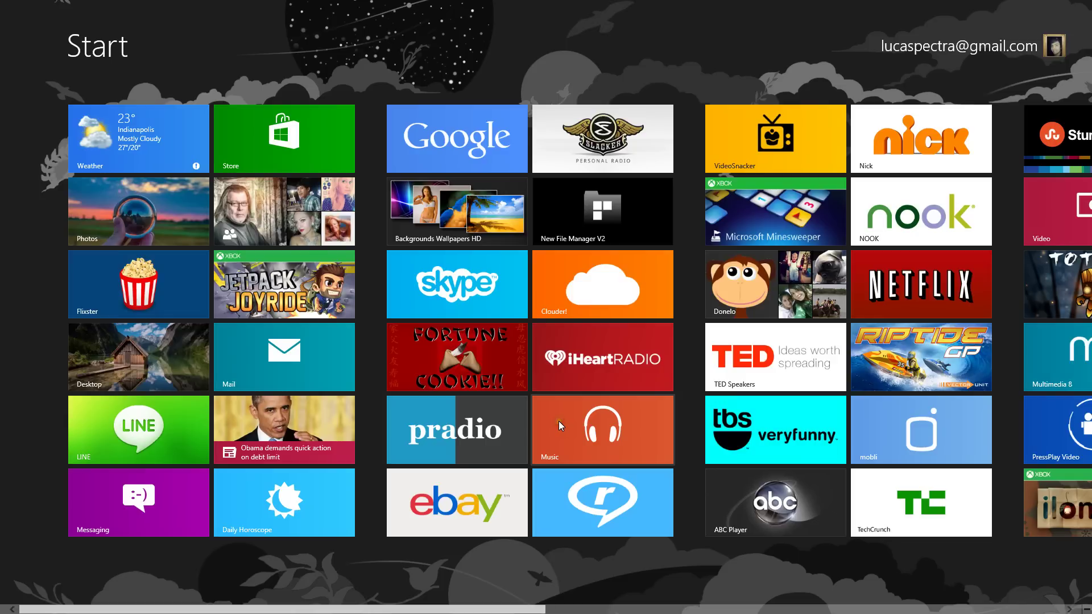
Scroll through the Windows 8 Start screen app tiles and return to the desktop.
{"action": "scroll", "coordinate": [623, 351], "scroll_direction": "down", "scroll_amount": 5}
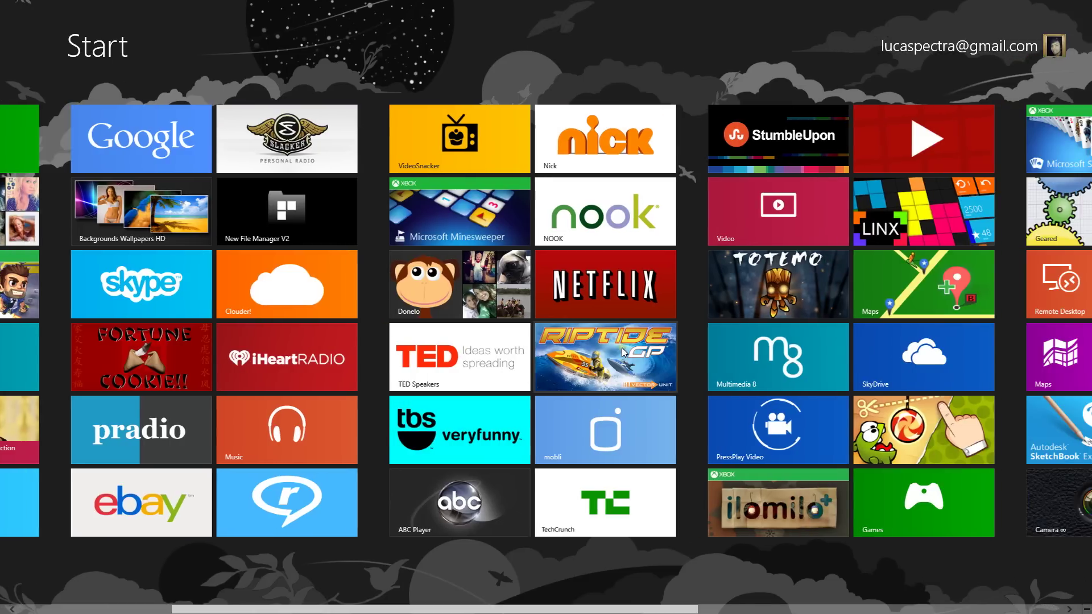
{"action": "scroll", "coordinate": [622, 352], "scroll_direction": "down", "scroll_amount": 12}
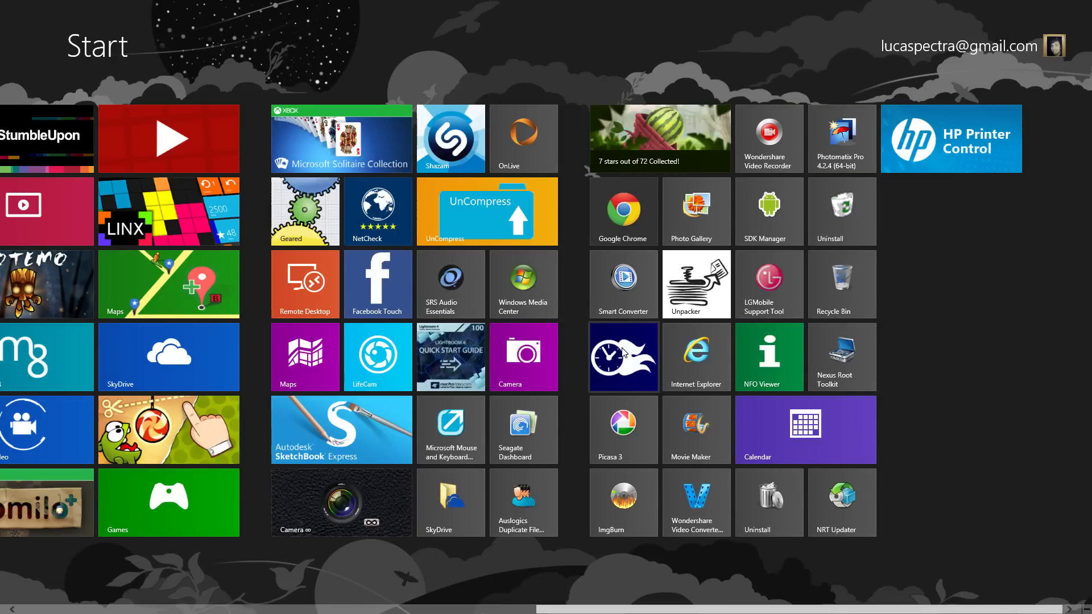
{"action": "scroll", "coordinate": [622, 349], "scroll_direction": "up", "scroll_amount": 17}
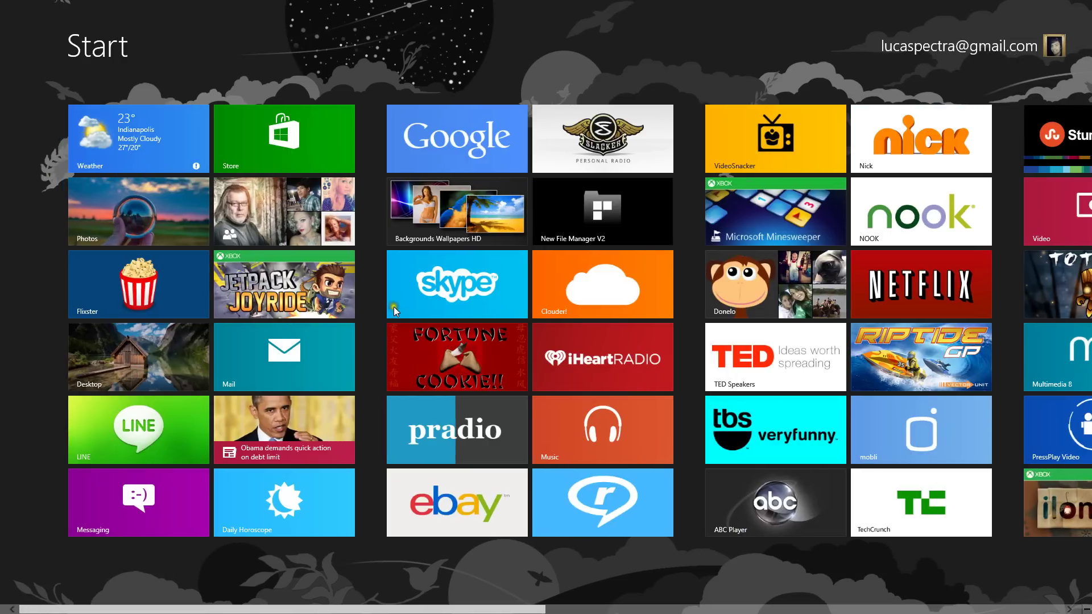
{"action": "left_click", "coordinate": [200, 346]}
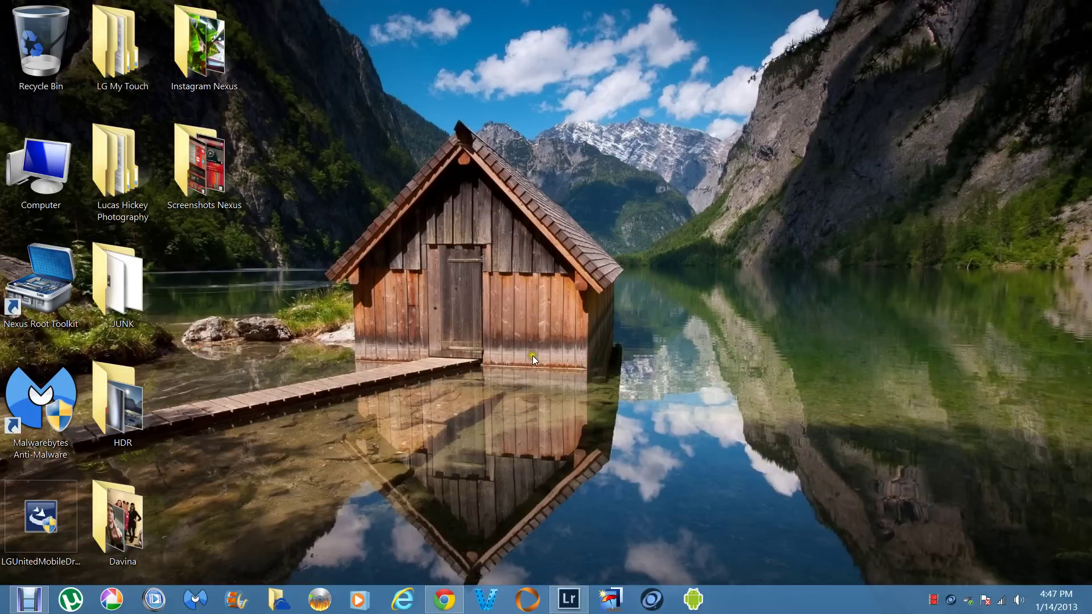
Bring the Lightroom 4 catalog back up and open the photo in the Develop module.
{"action": "left_click", "coordinate": [568, 599]}
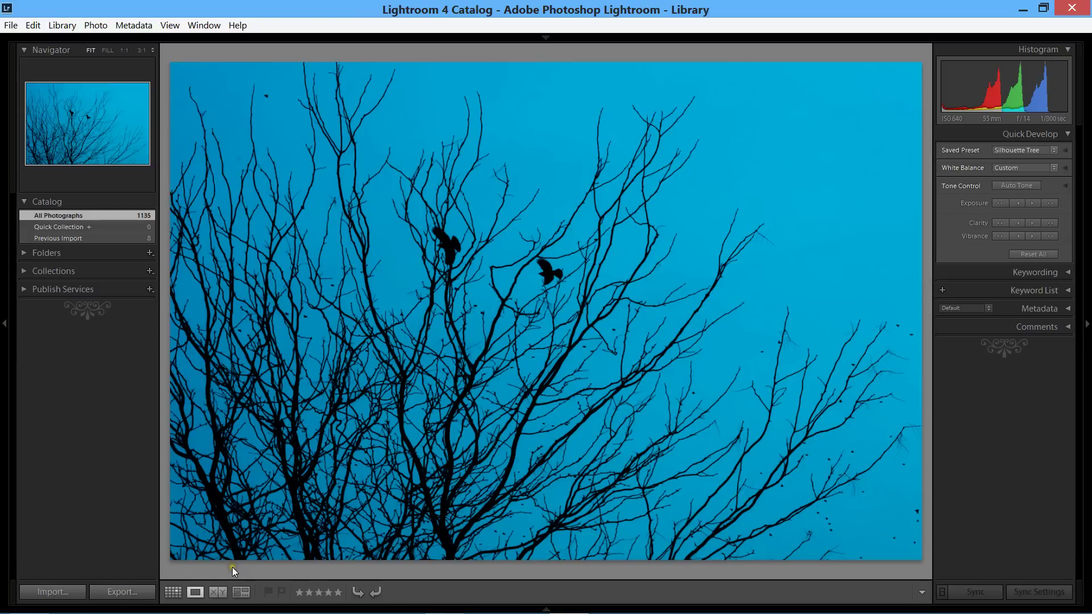
{"action": "key", "text": "d"}
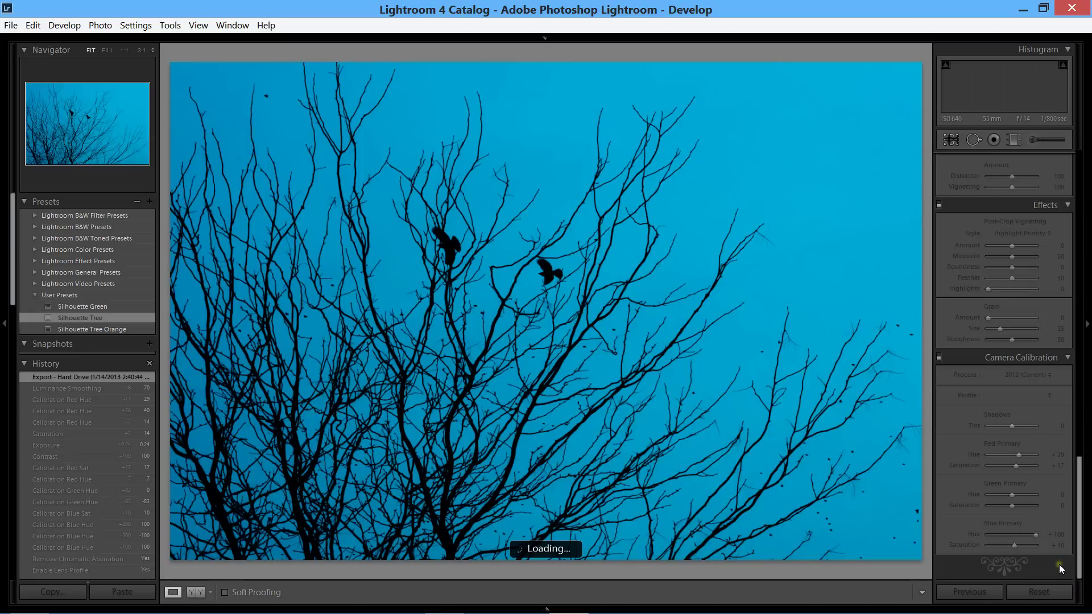
Reset the photo, then apply Silhouette Green, Silhouette Tree and finally Silhouette Tree Orange presets.
{"action": "left_click", "coordinate": [1041, 592]}
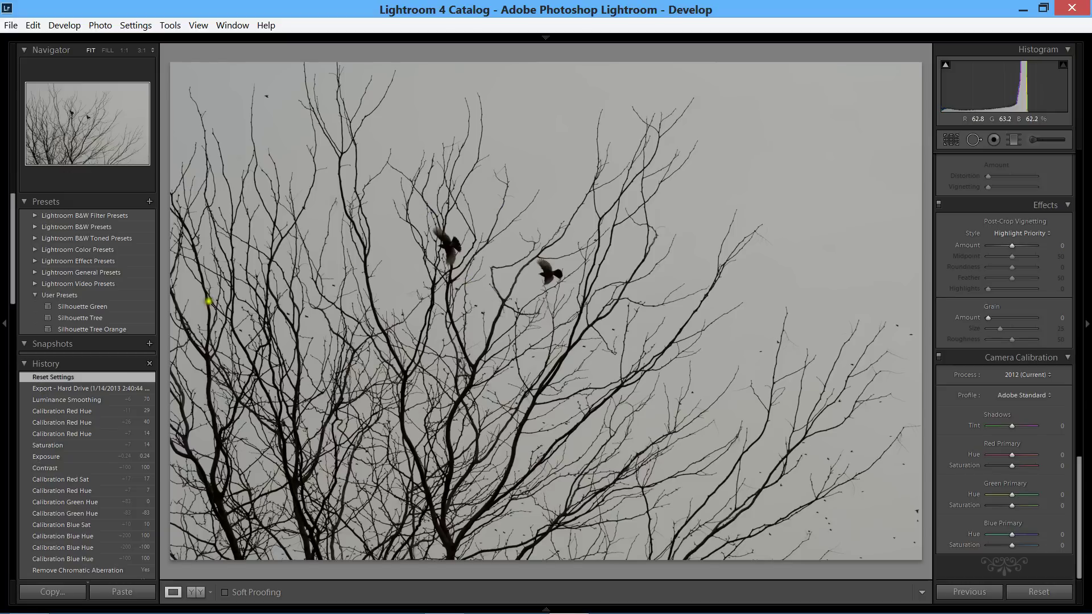
{"action": "left_click", "coordinate": [86, 307]}
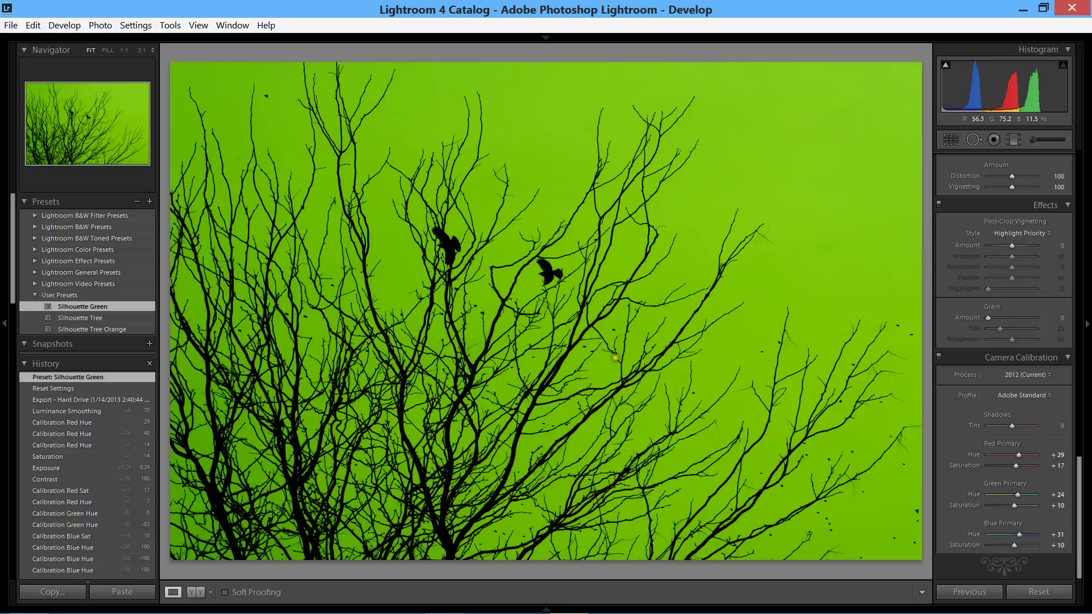
{"action": "left_click", "coordinate": [95, 319]}
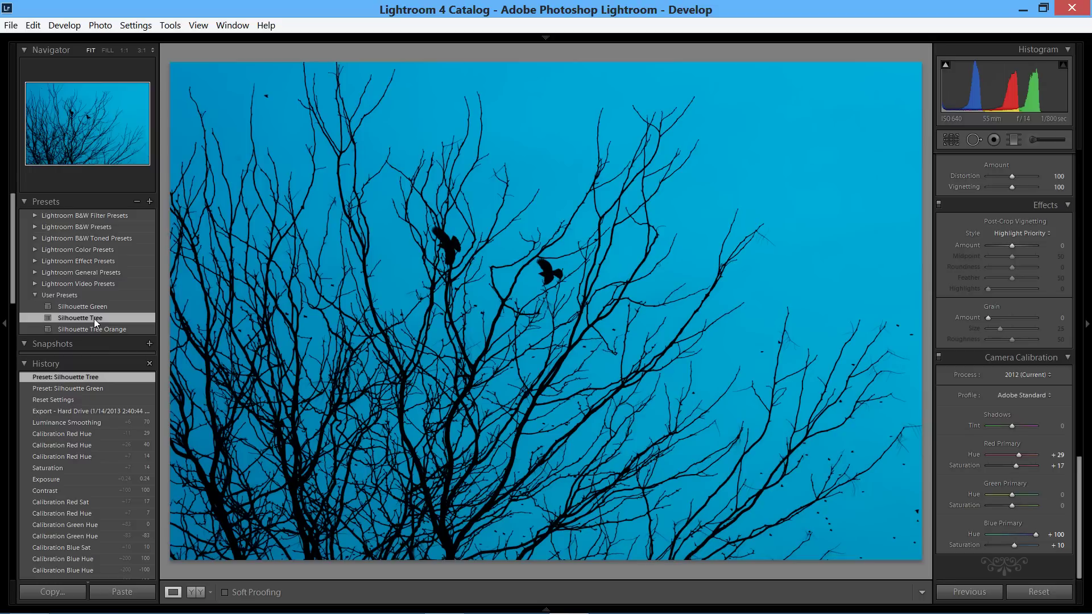
{"action": "left_click", "coordinate": [97, 330]}
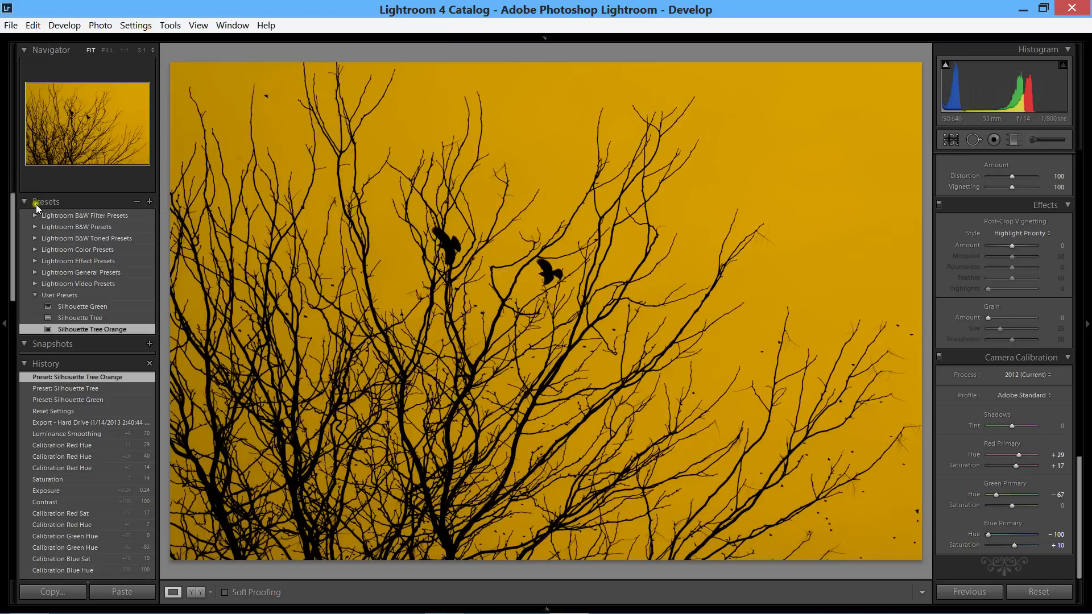
{"action": "left_click", "coordinate": [150, 202]}
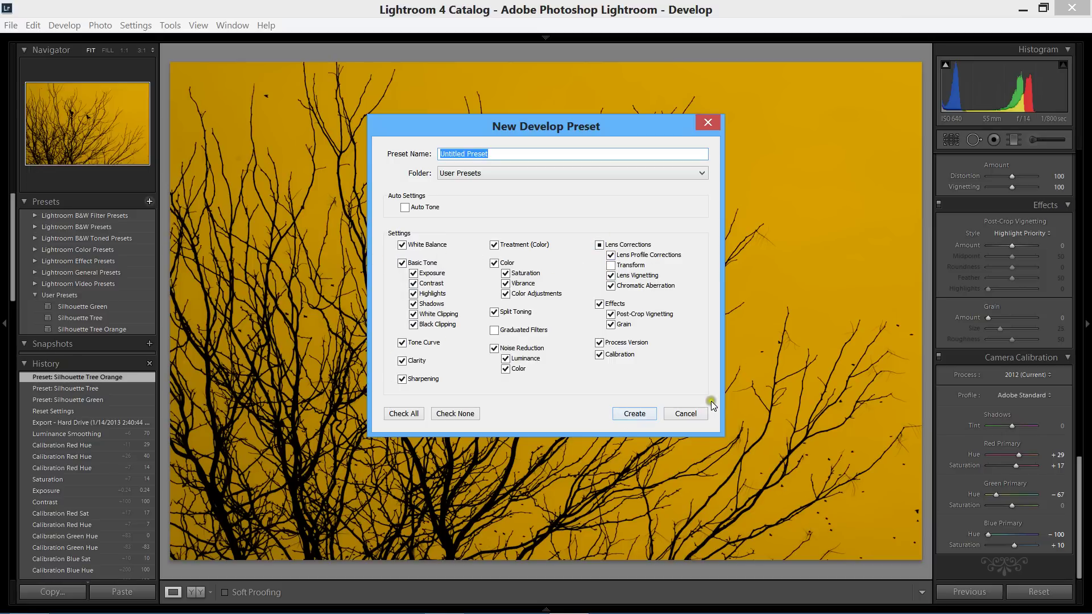
{"action": "left_click", "coordinate": [695, 413]}
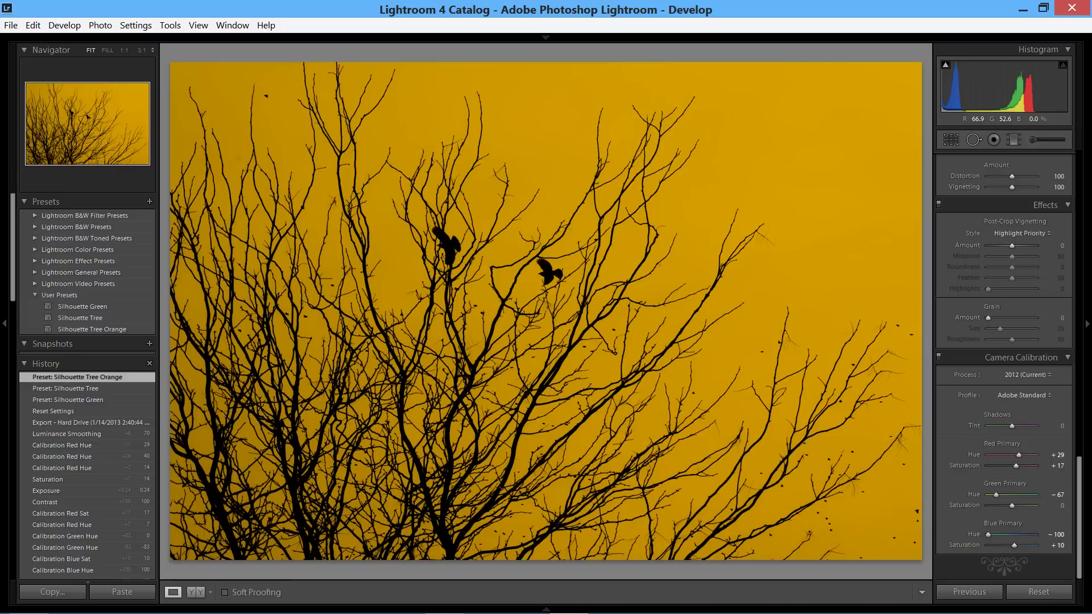
Move on to the next photo, the grey tree, and open it in Develop.
{"action": "key", "text": "e"}
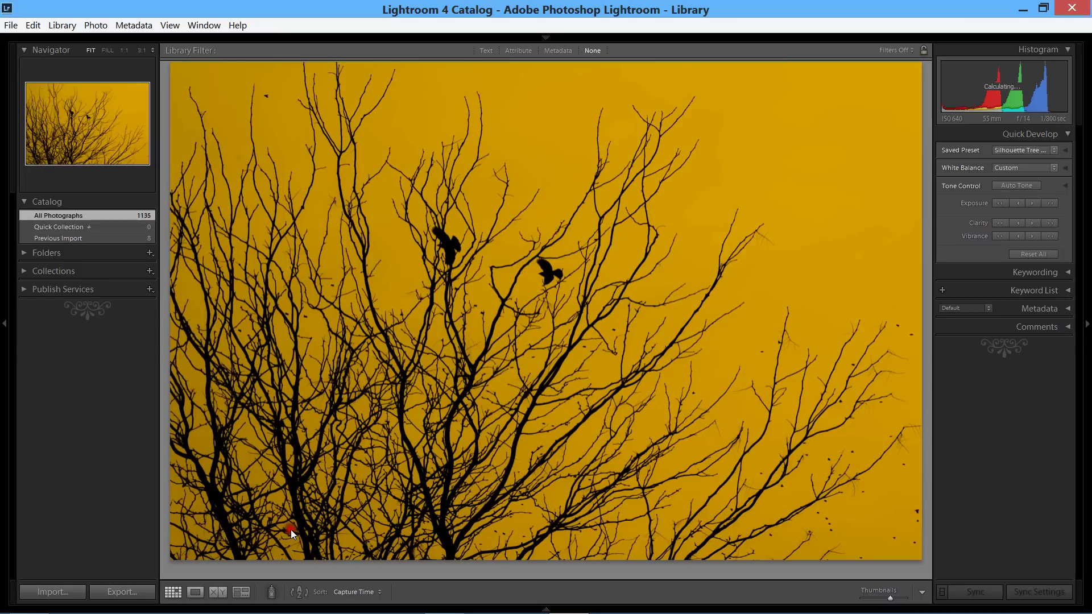
{"action": "key", "text": "Right"}
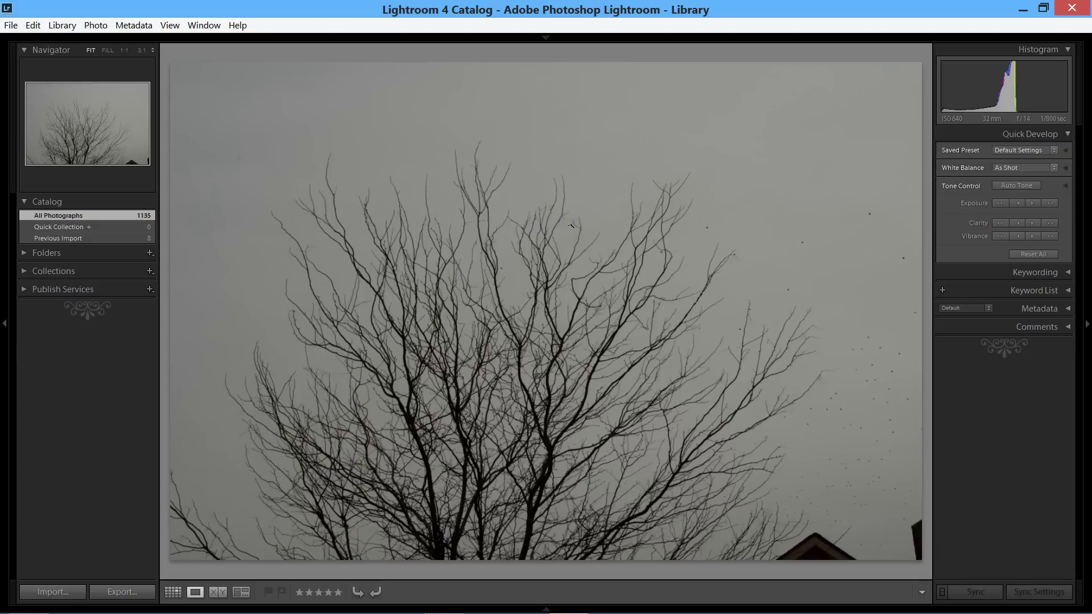
{"action": "key", "text": "d"}
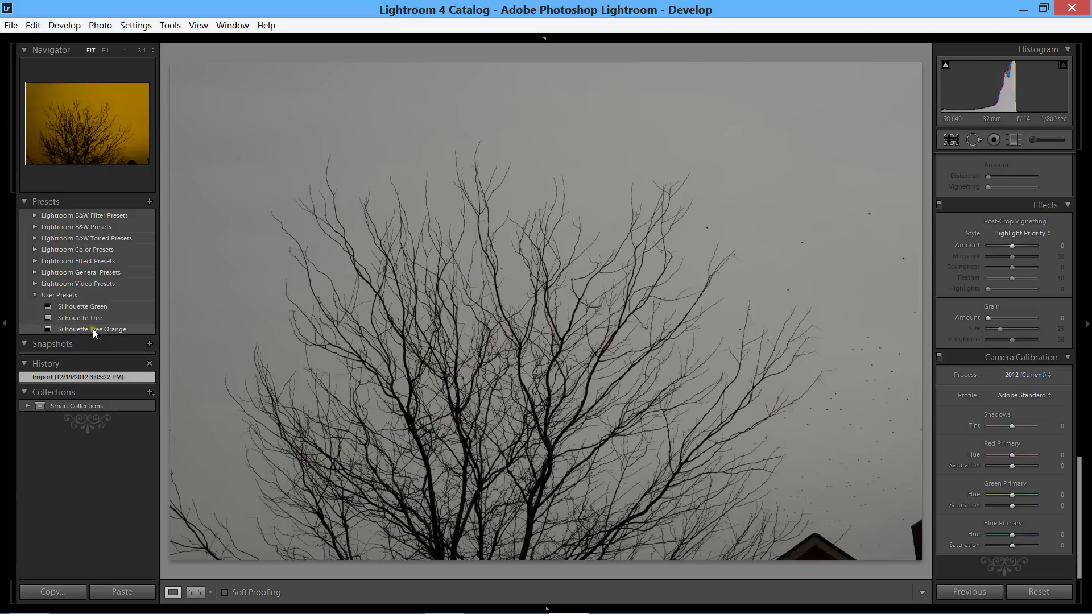
Apply Silhouette Tree Orange, then Silhouette Tree, ending with the Silhouette Green preset.
{"action": "left_click", "coordinate": [93, 329]}
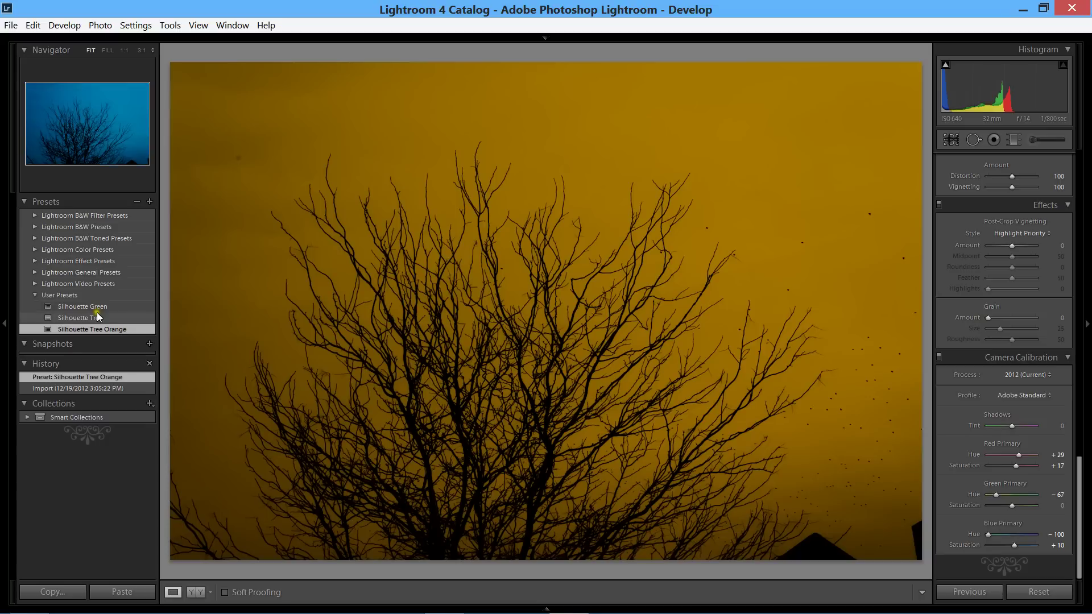
{"action": "left_click", "coordinate": [98, 317]}
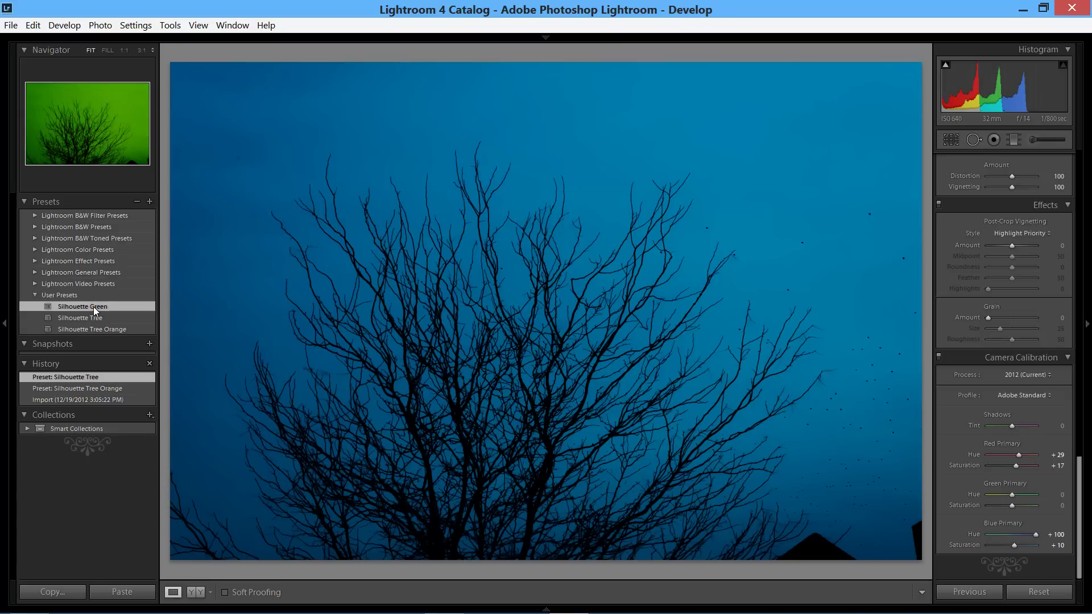
{"action": "left_click", "coordinate": [93, 306]}
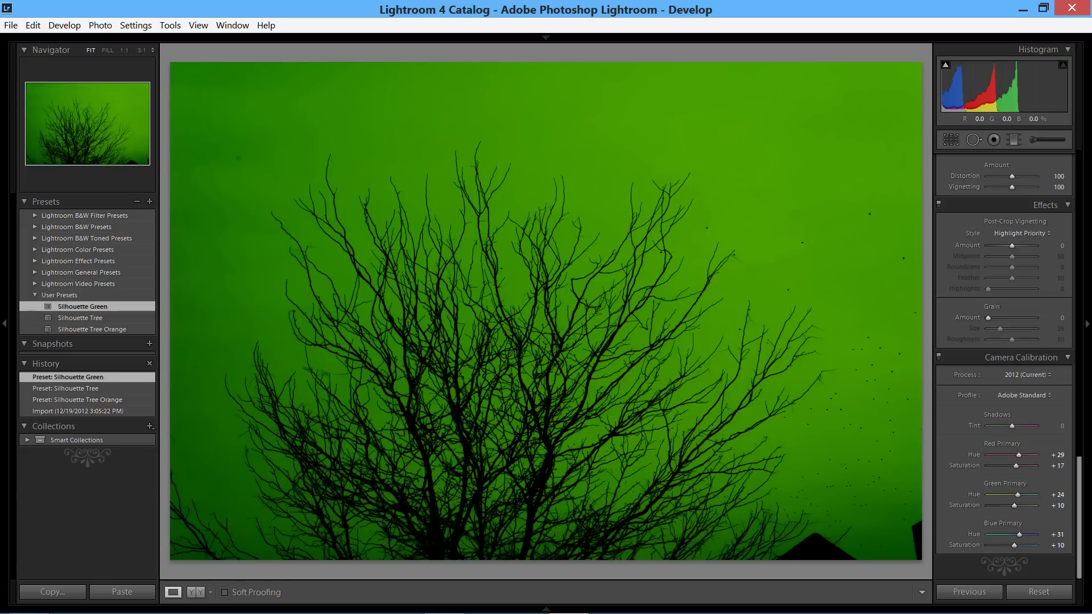
In the Library grid, open photo 966, the two-bird tree, in Develop.
{"action": "key", "text": "e"}
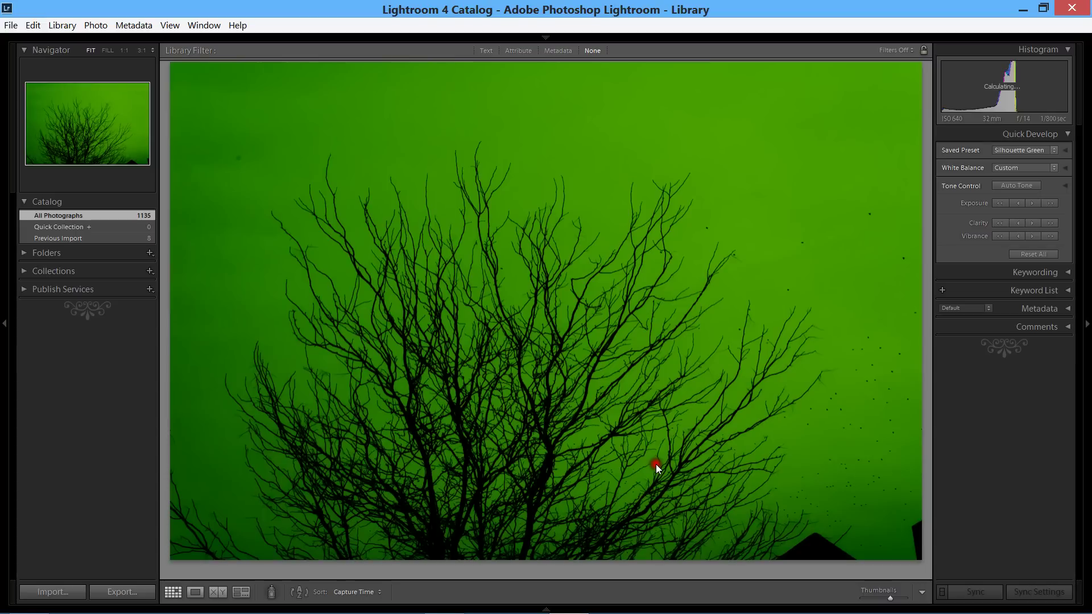
{"action": "key", "text": "g"}
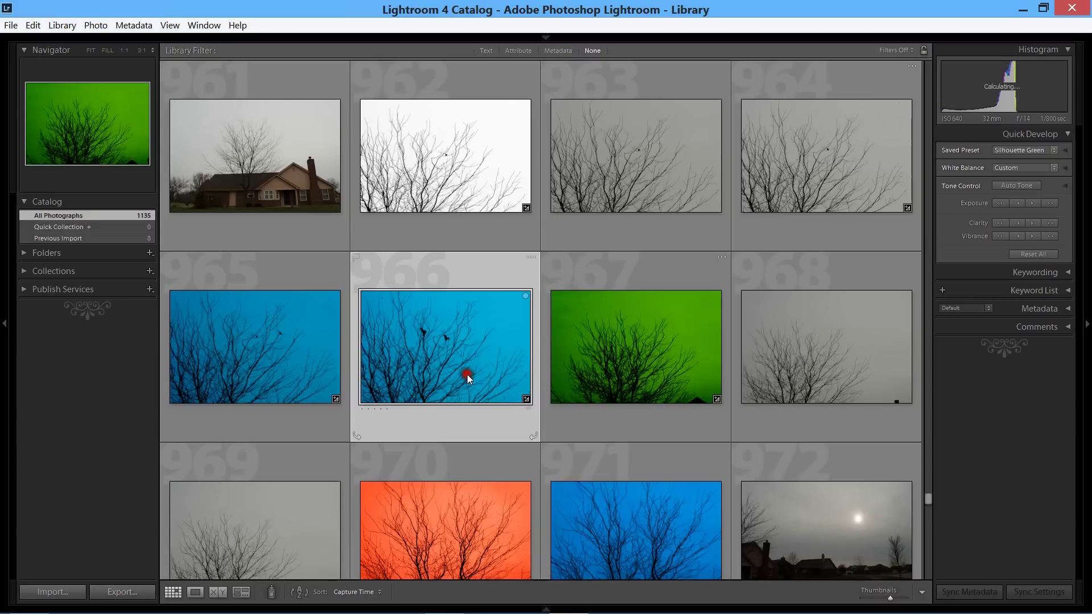
{"action": "double_click", "coordinate": [467, 374]}
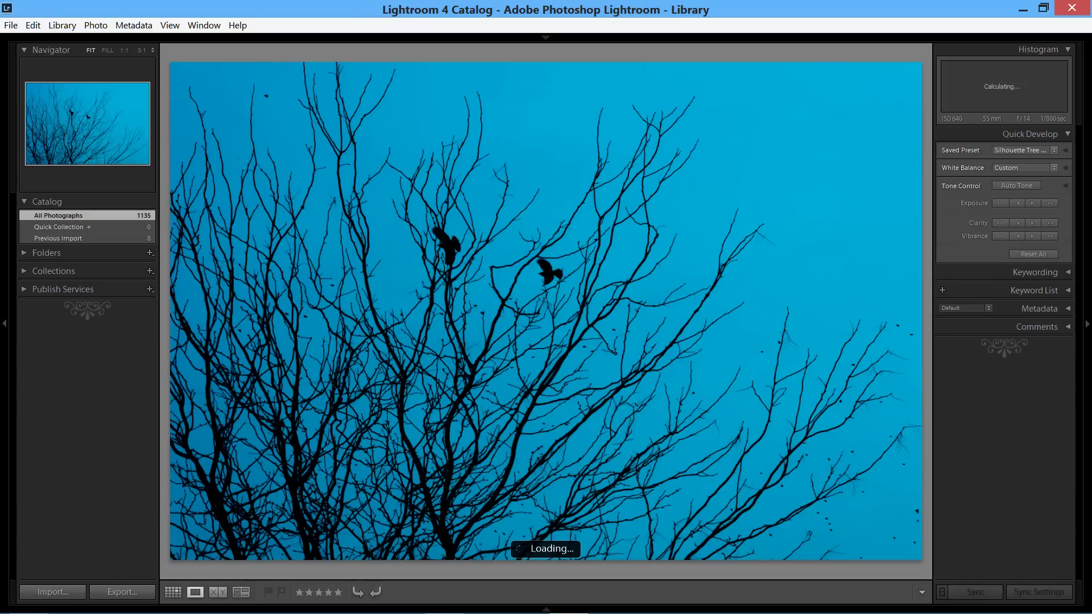
{"action": "key", "text": "d"}
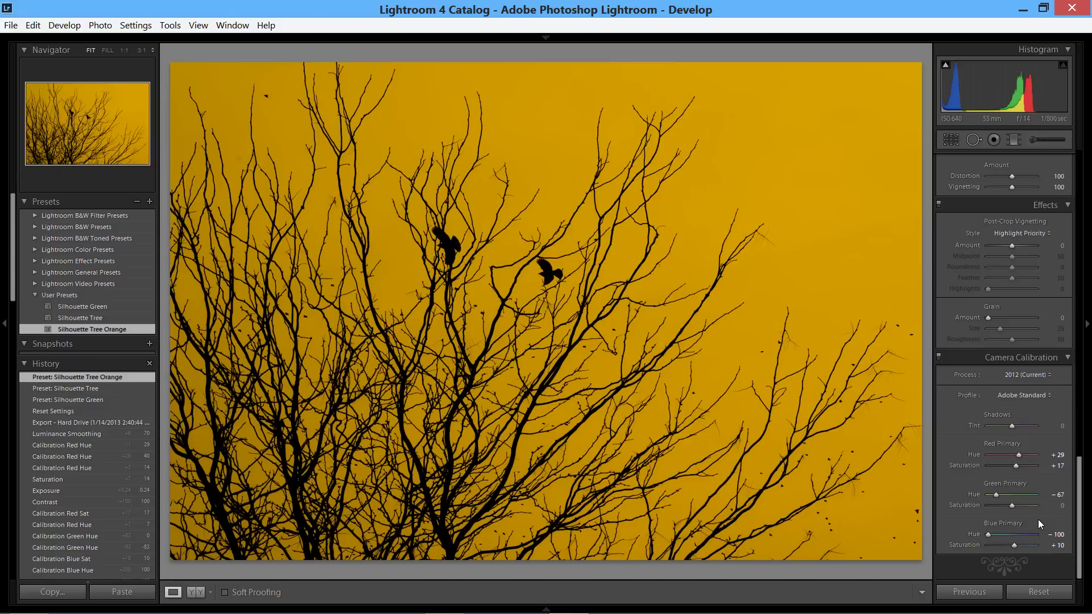
Reset the two-bird photo to its default settings.
{"action": "left_click", "coordinate": [1044, 590]}
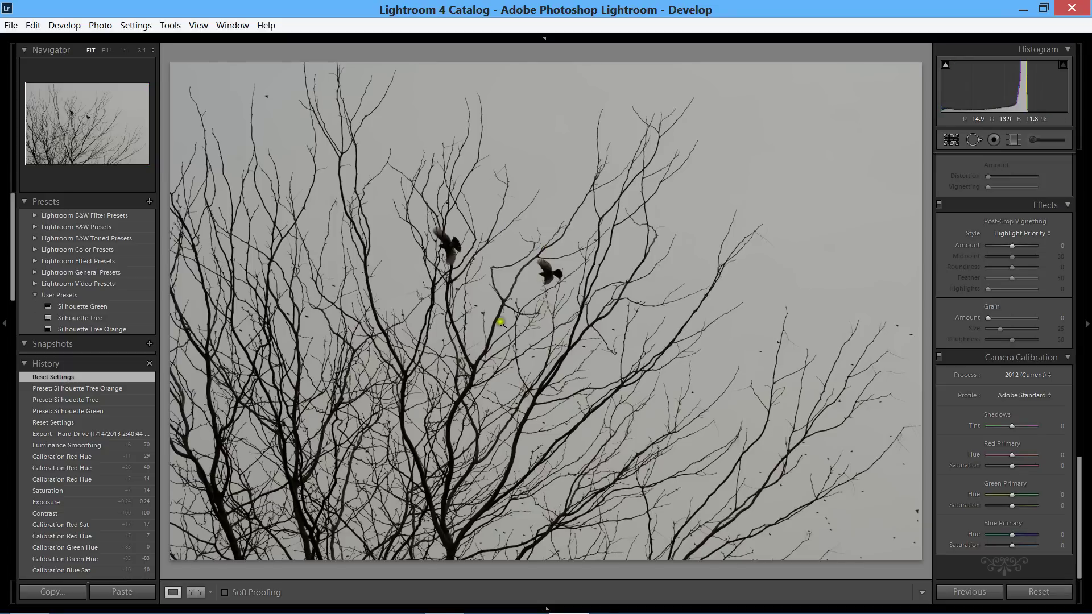
{"action": "scroll", "coordinate": [1019, 396], "scroll_direction": "up", "scroll_amount": 10}
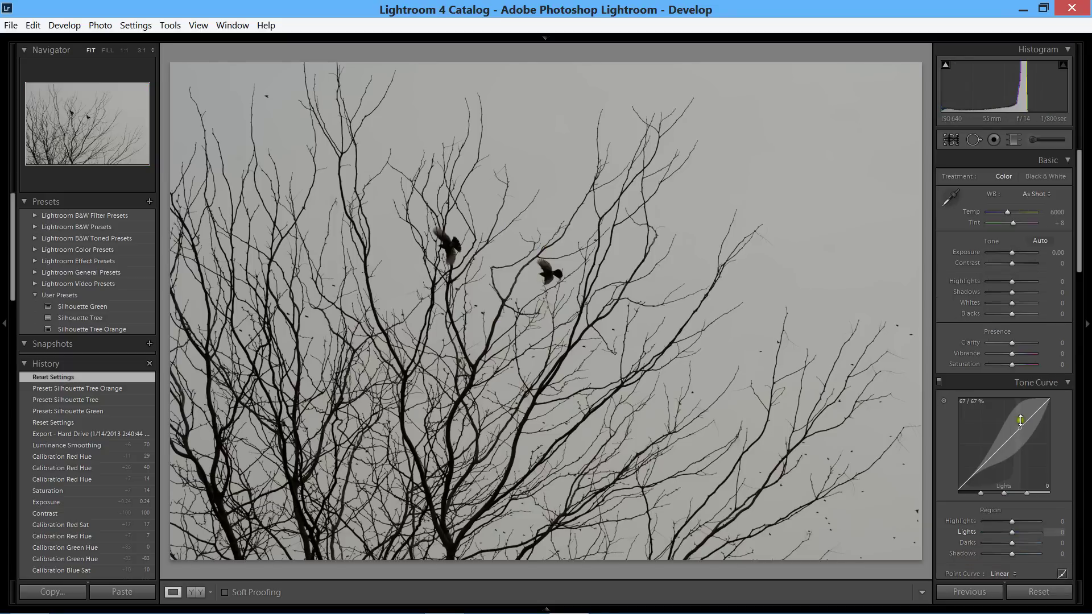
{"action": "scroll", "coordinate": [1015, 360], "scroll_direction": "down", "scroll_amount": 5}
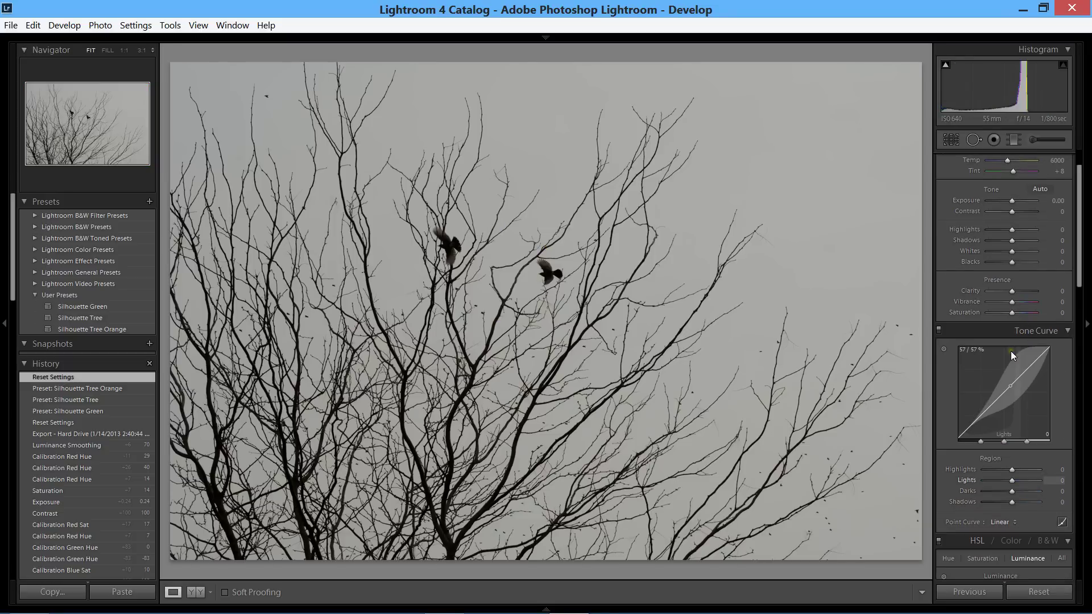
{"action": "scroll", "coordinate": [1031, 378], "scroll_direction": "up", "scroll_amount": 5}
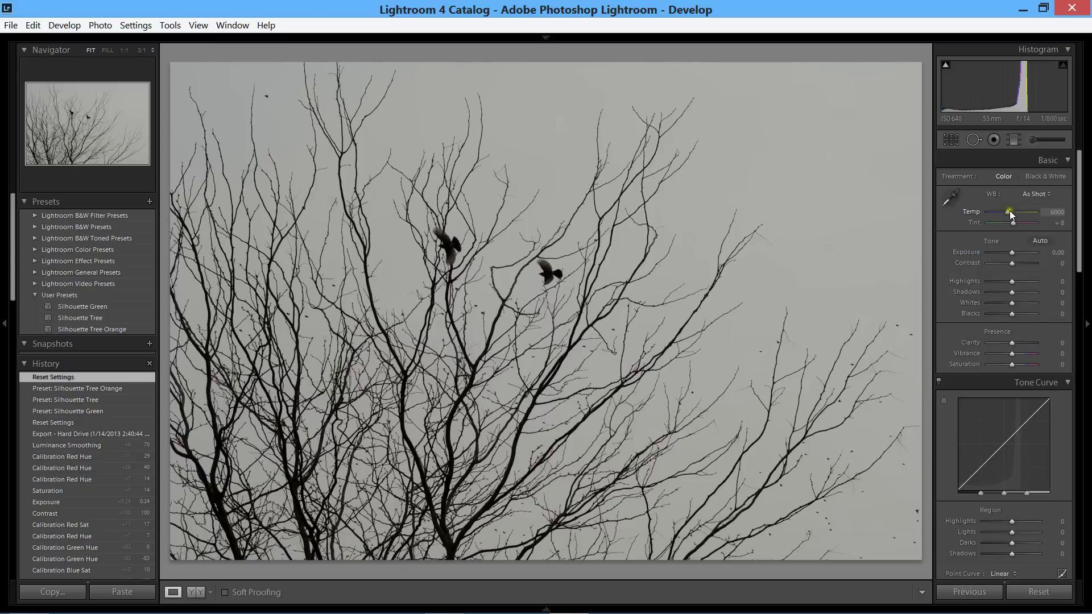
Set white balance to Temp 2000 and Tint about -86 for a teal sky.
{"action": "left_click_drag", "start_coordinate": [1007, 211], "coordinate": [982, 215]}
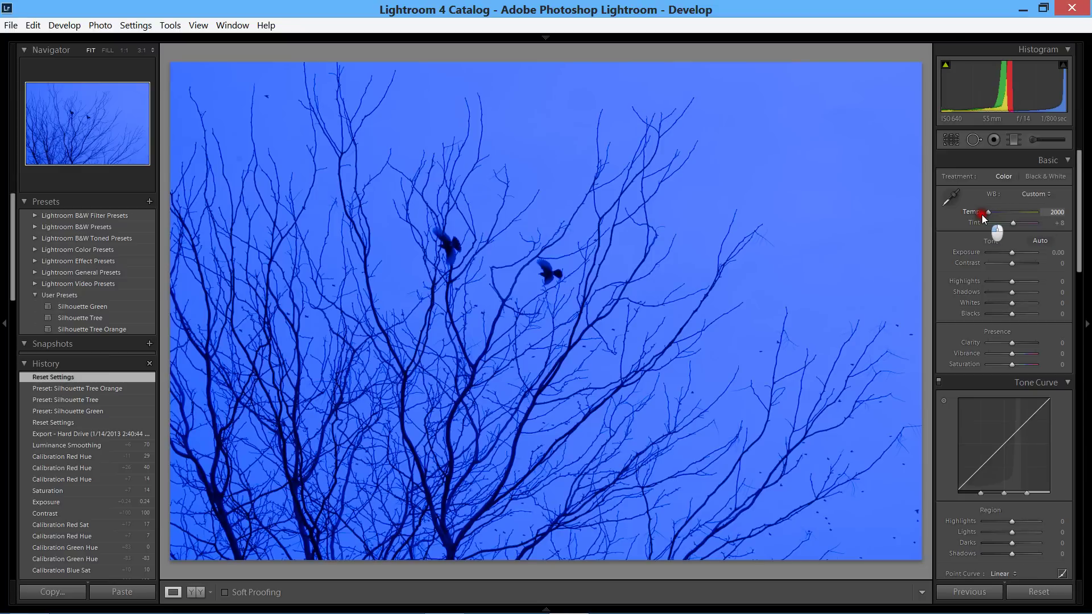
{"action": "mouse_move", "coordinate": [983, 217]}
{"action": "left_mouse_down"}
{"action": "mouse_move", "coordinate": [1012, 224]}
{"action": "mouse_move", "coordinate": [986, 224]}
{"action": "mouse_move", "coordinate": [996, 225]}
{"action": "left_mouse_up"}
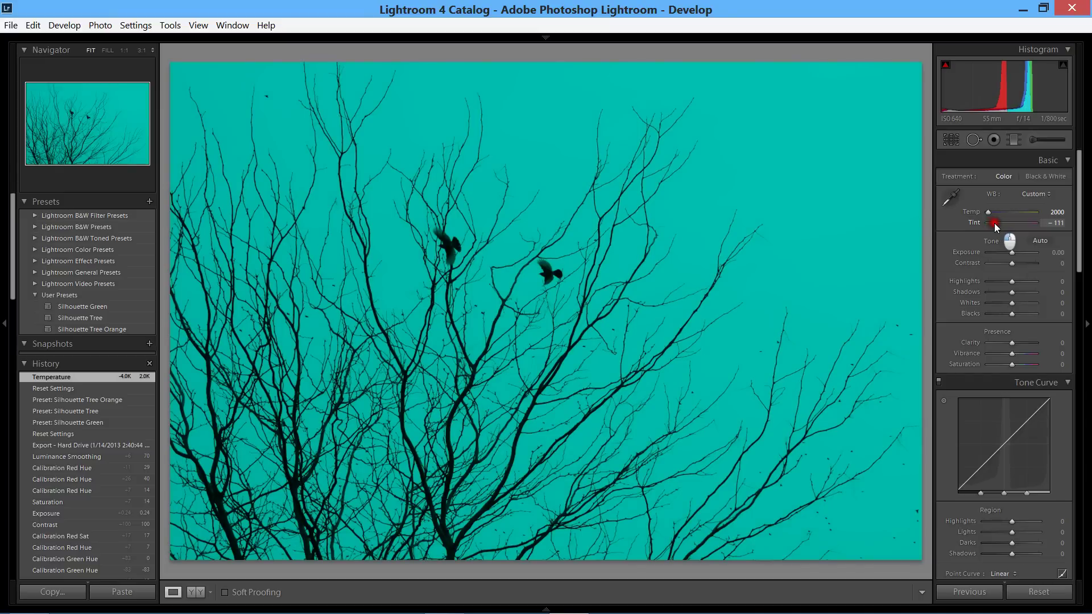
{"action": "left_click_drag", "start_coordinate": [995, 226], "coordinate": [998, 224]}
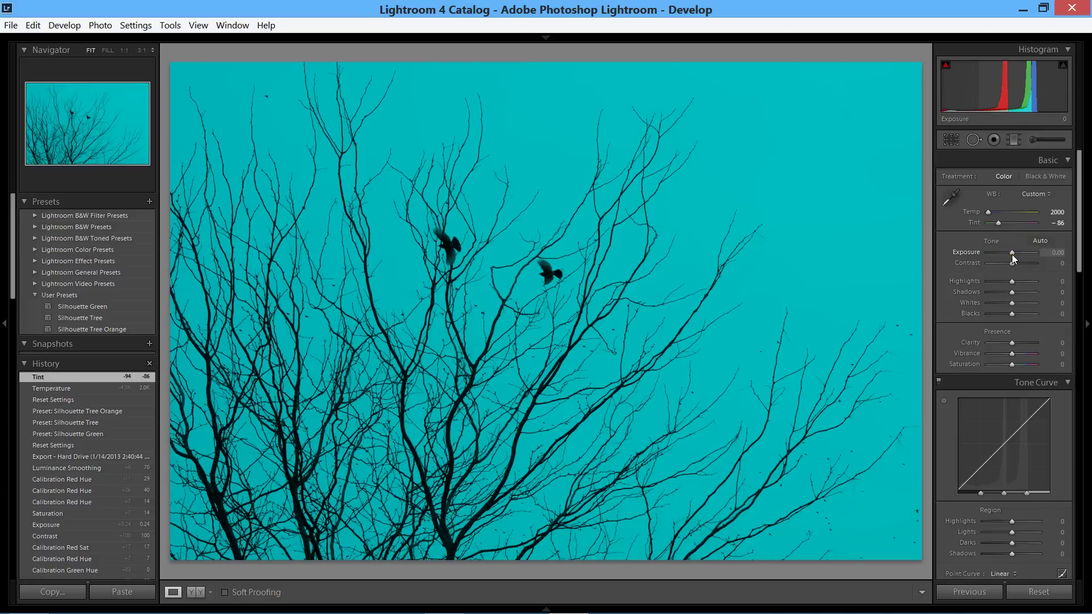
In the Basic panel, set Exposure +0.24, Contrast +100 and Shadows -100.
{"action": "left_click", "coordinate": [1012, 254]}
{"action": "left_click_drag", "start_coordinate": [1014, 253], "coordinate": [1016, 254]}
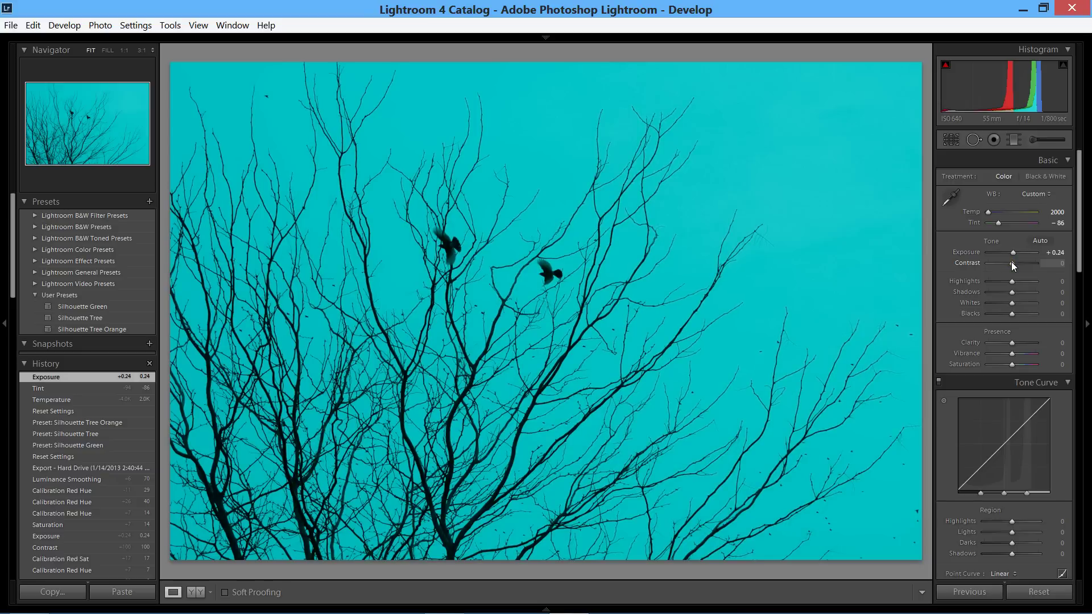
{"action": "left_click_drag", "start_coordinate": [1012, 263], "coordinate": [1044, 263]}
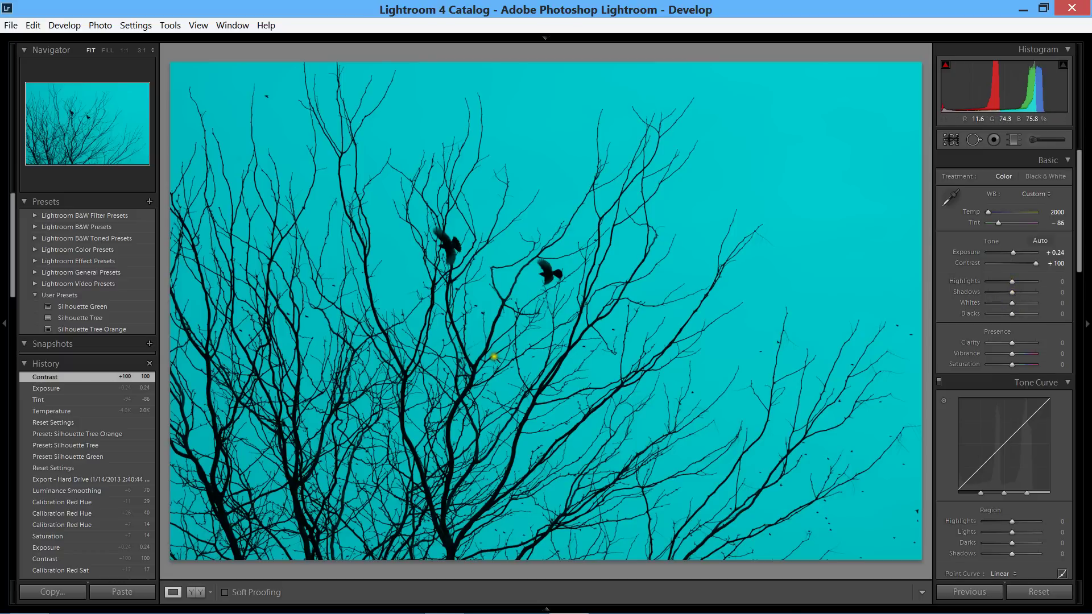
{"action": "left_click_drag", "start_coordinate": [1016, 295], "coordinate": [987, 297]}
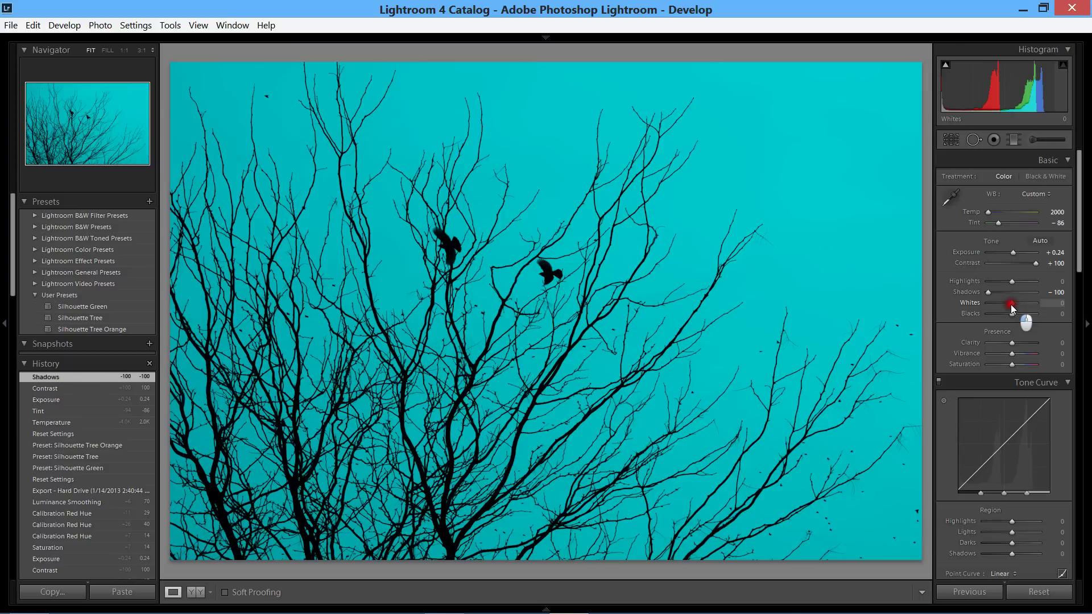
Set Whites to +14, Blacks to -100 and Saturation to +12.
{"action": "left_click_drag", "start_coordinate": [1012, 305], "coordinate": [1015, 305]}
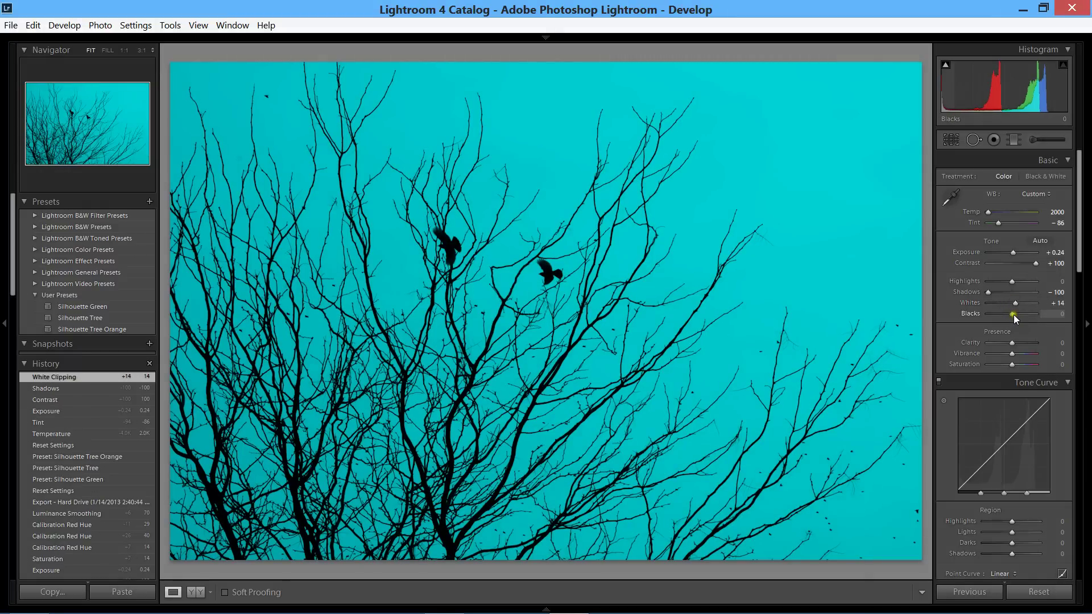
{"action": "left_click_drag", "start_coordinate": [1015, 316], "coordinate": [982, 316]}
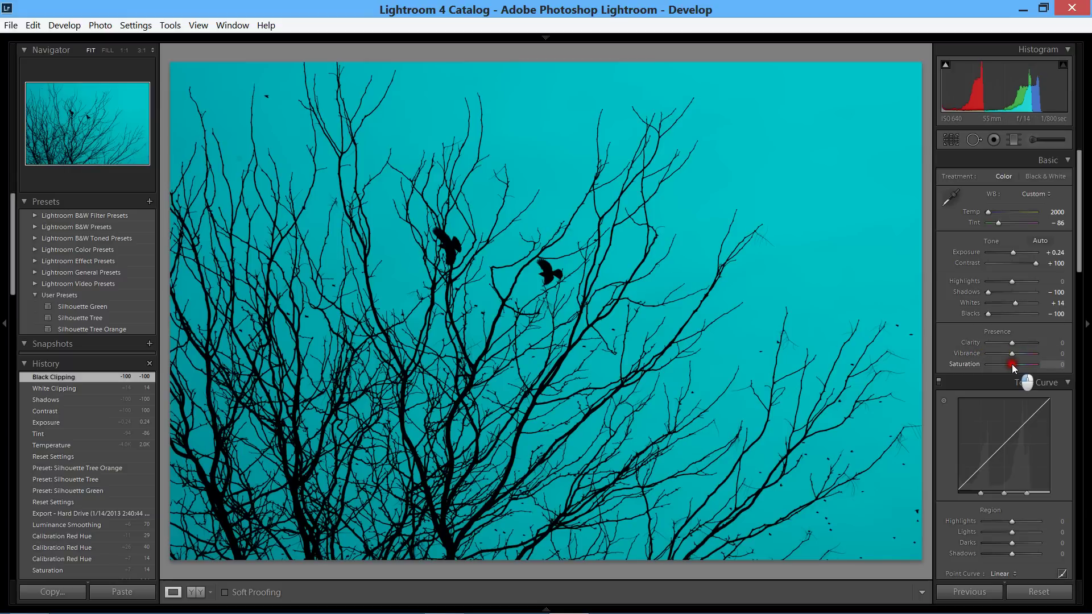
{"action": "left_click_drag", "start_coordinate": [1012, 364], "coordinate": [1015, 364]}
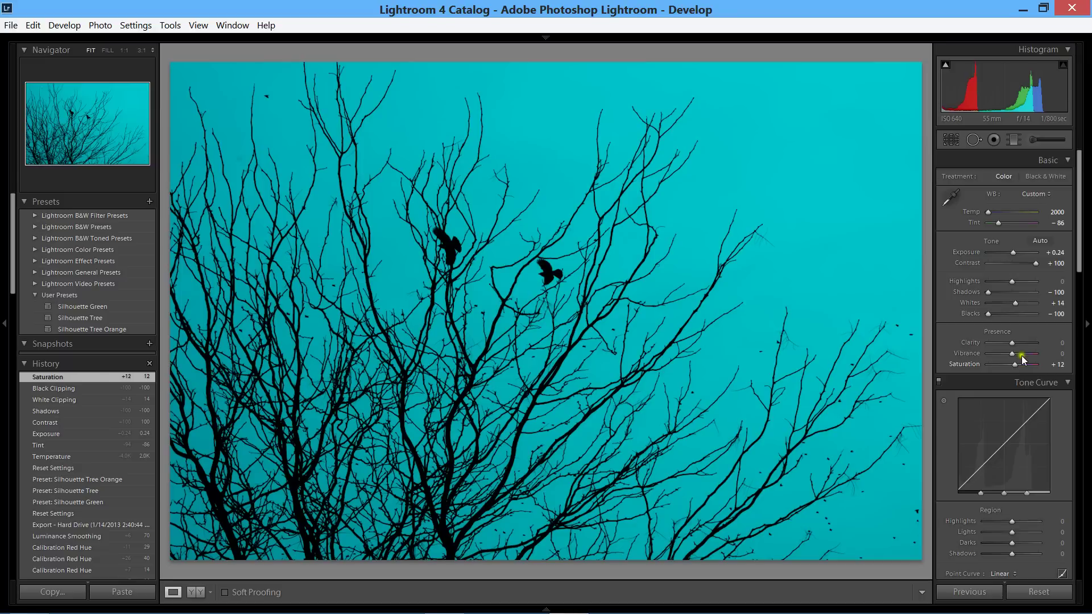
Lower Tone Curve Darks and Shadows to -11, then check the birds at 1:1 and return to Fit.
{"action": "scroll", "coordinate": [1022, 356], "scroll_direction": "down", "scroll_amount": 5}
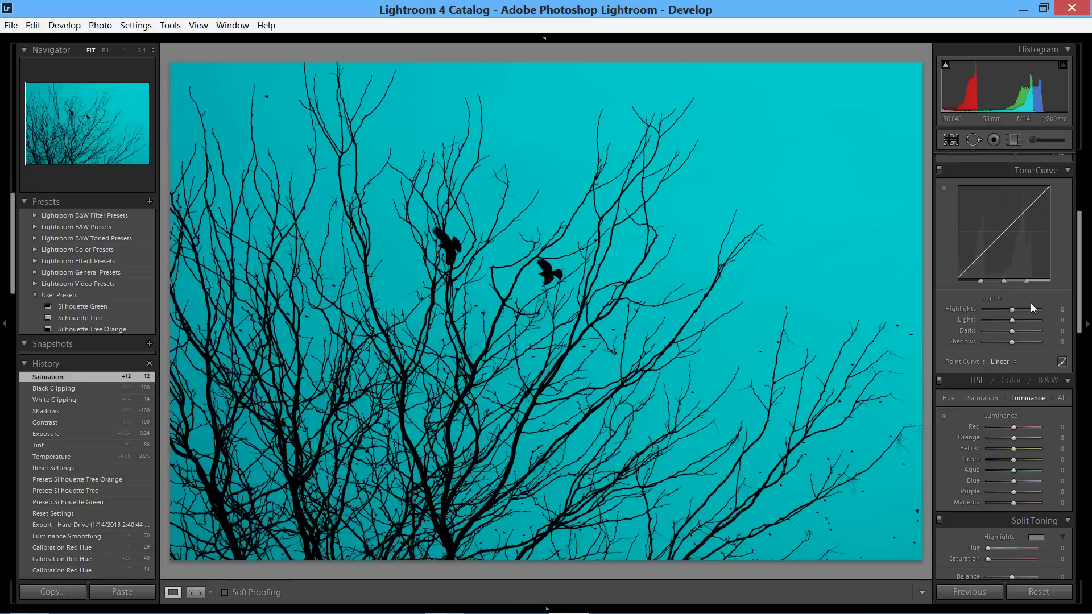
{"action": "left_click", "coordinate": [1012, 333]}
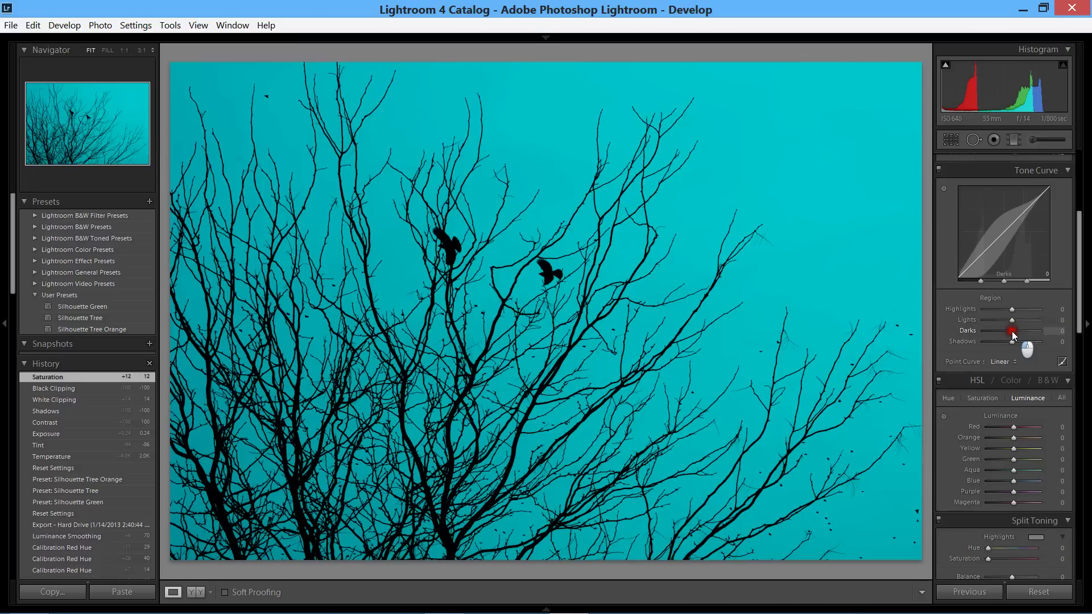
{"action": "left_click_drag", "start_coordinate": [1012, 334], "coordinate": [1009, 345]}
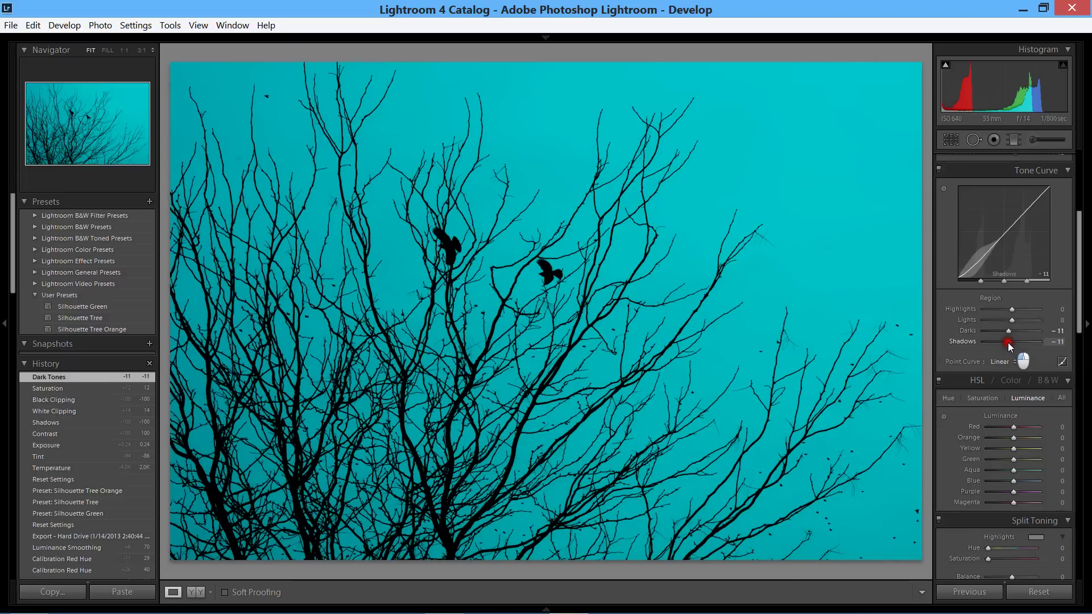
{"action": "left_click_drag", "start_coordinate": [1010, 345], "coordinate": [1010, 345]}
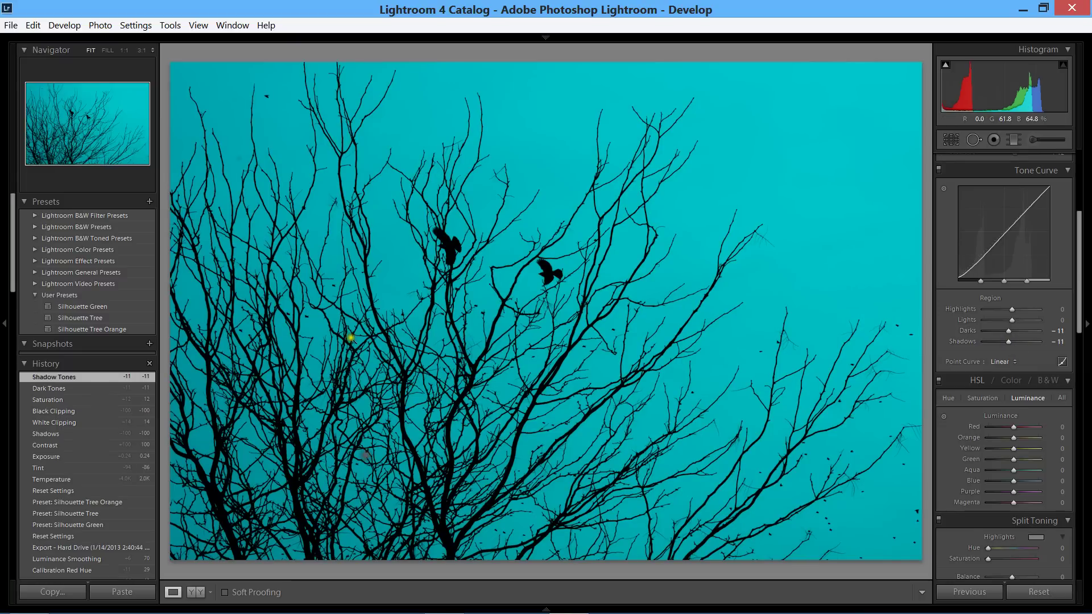
{"action": "left_click", "coordinate": [477, 259]}
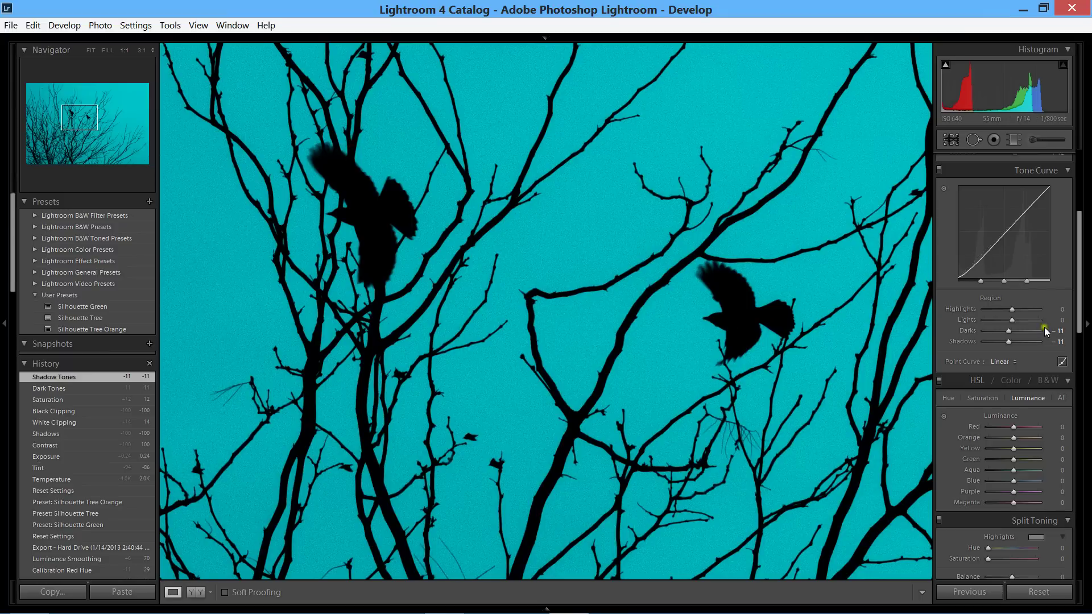
{"action": "left_click", "coordinate": [707, 303]}
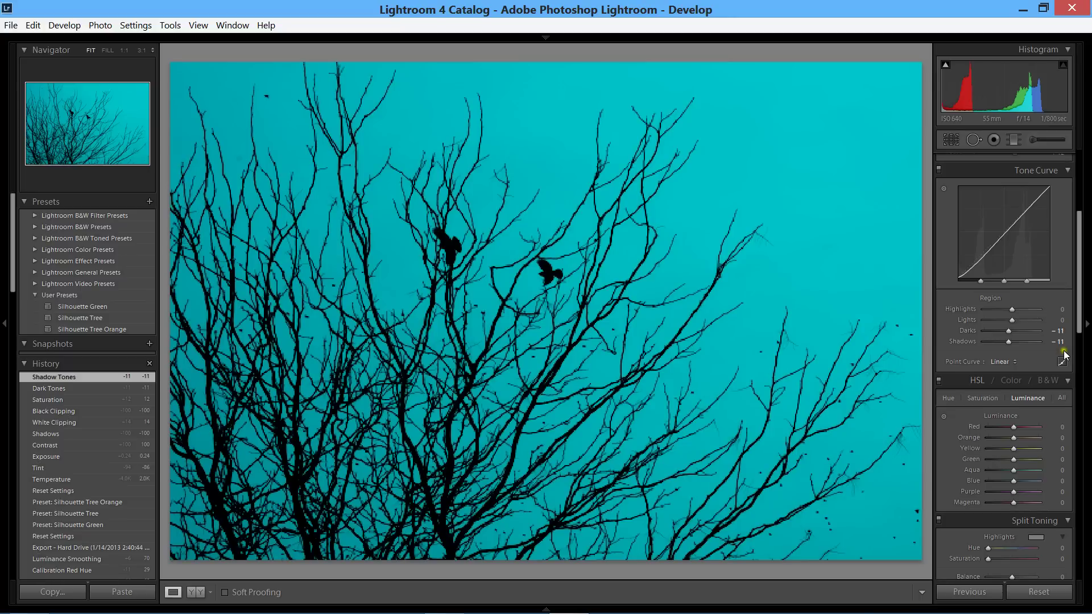
Set Detail panel Noise Reduction Luminance to 71.
{"action": "scroll", "coordinate": [1002, 421], "scroll_direction": "down", "scroll_amount": 6}
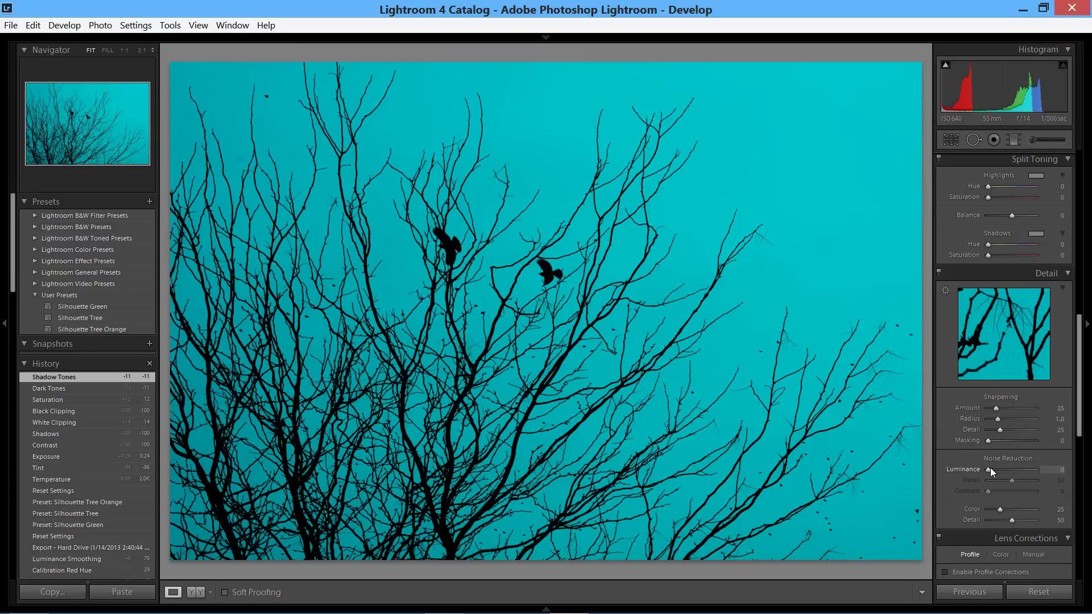
{"action": "left_click_drag", "start_coordinate": [991, 469], "coordinate": [1021, 474]}
{"action": "left_click_drag", "start_coordinate": [1022, 475], "coordinate": [1026, 476]}
{"action": "left_click_drag", "start_coordinate": [1026, 475], "coordinate": [1026, 476]}
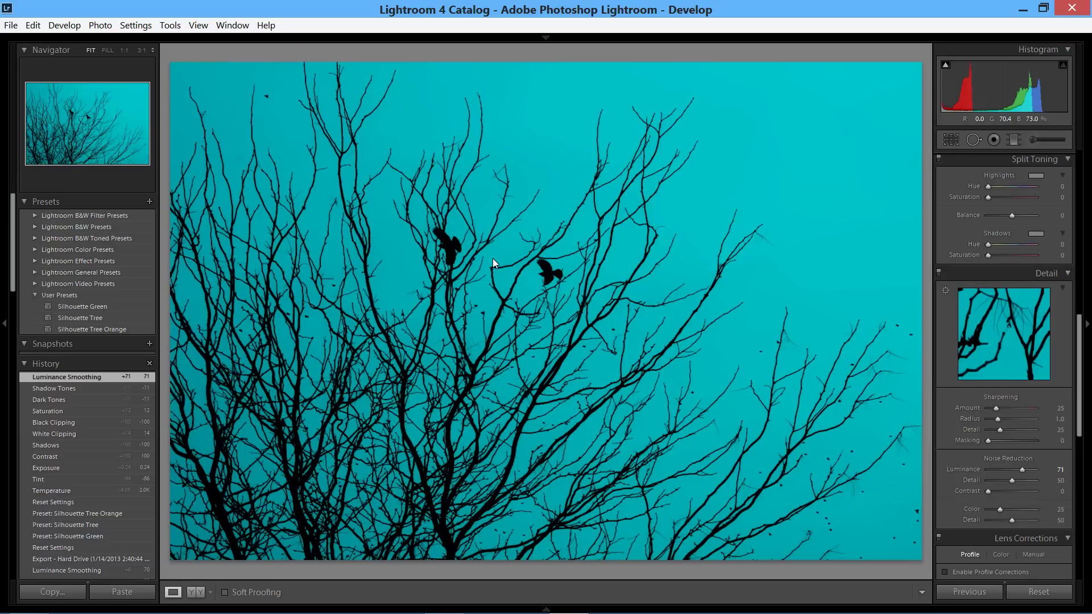
Check the sky grain at 1:1, return to Fit, then zoom 1:1 on the upper-left sky.
{"action": "left_click", "coordinate": [493, 263]}
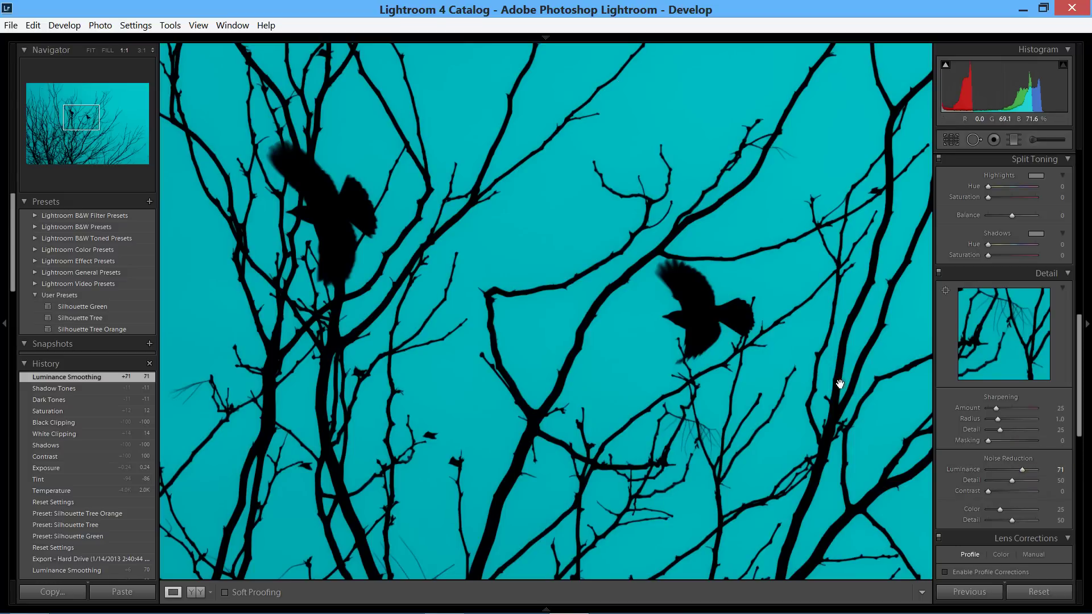
{"action": "left_click", "coordinate": [568, 274]}
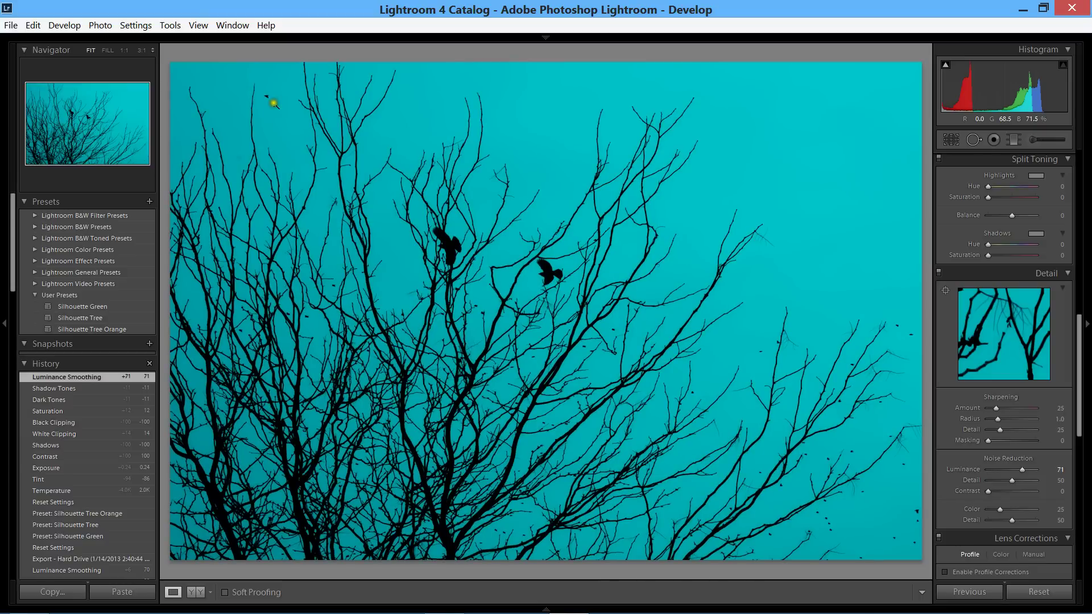
{"action": "left_click", "coordinate": [240, 159]}
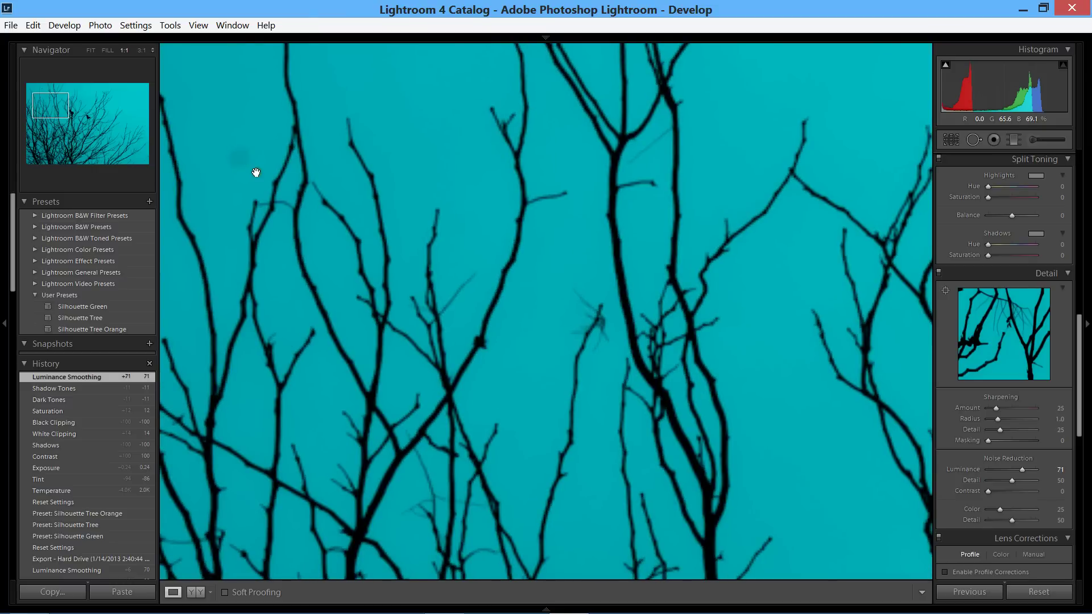
Heal the dark speck in the upper-left sky with Spot Removal, then return to Fit view.
{"action": "key", "text": "q"}
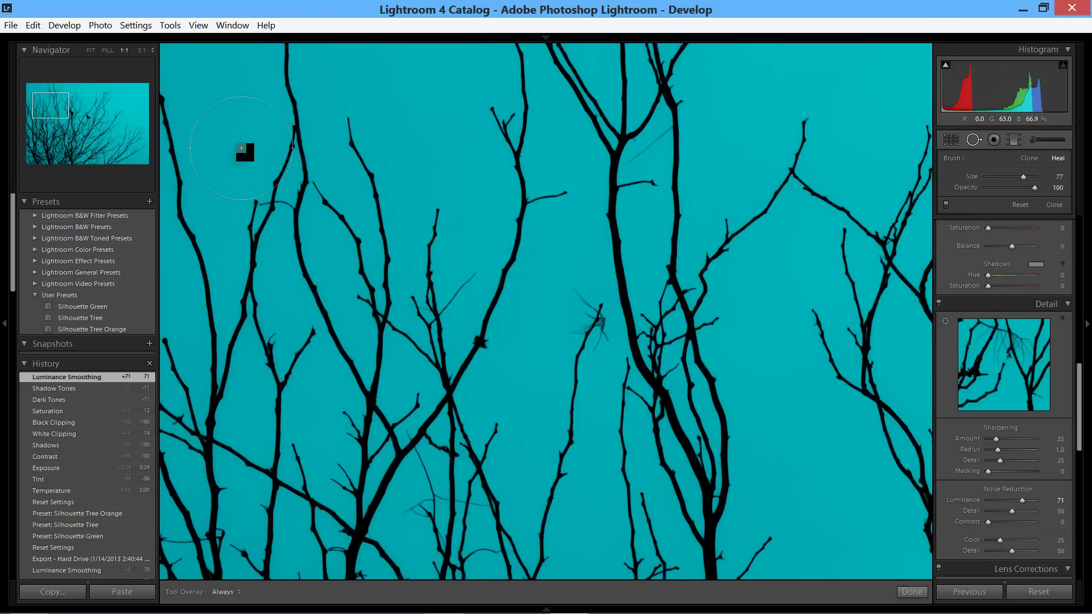
{"action": "scroll", "coordinate": [237, 157], "scroll_direction": "down", "scroll_amount": 4}
{"action": "left_click", "coordinate": [236, 157]}
{"action": "left_click", "coordinate": [271, 162]}
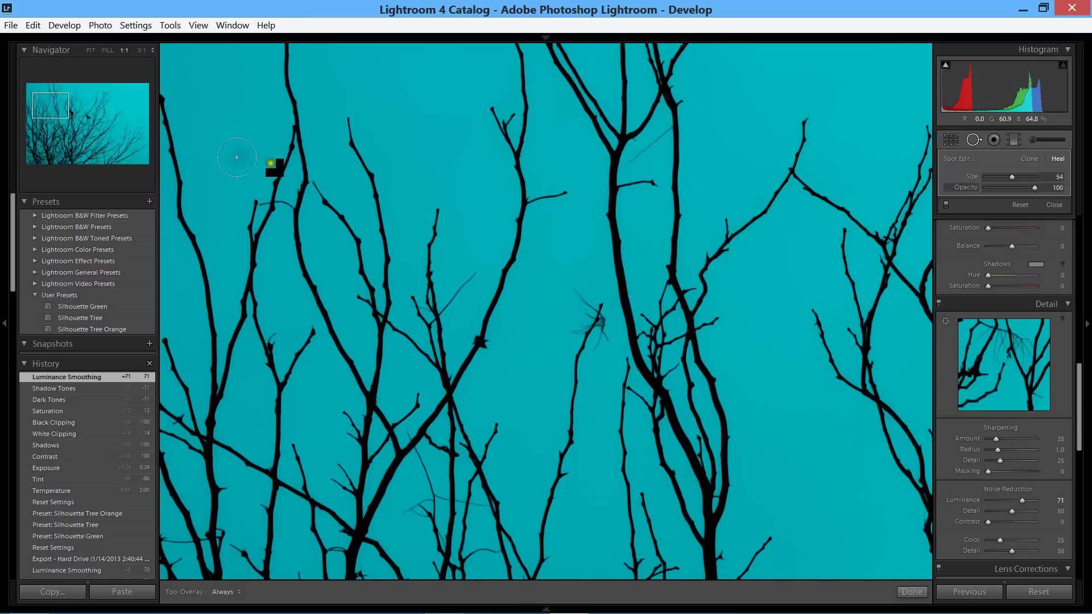
{"action": "left_click", "coordinate": [241, 161]}
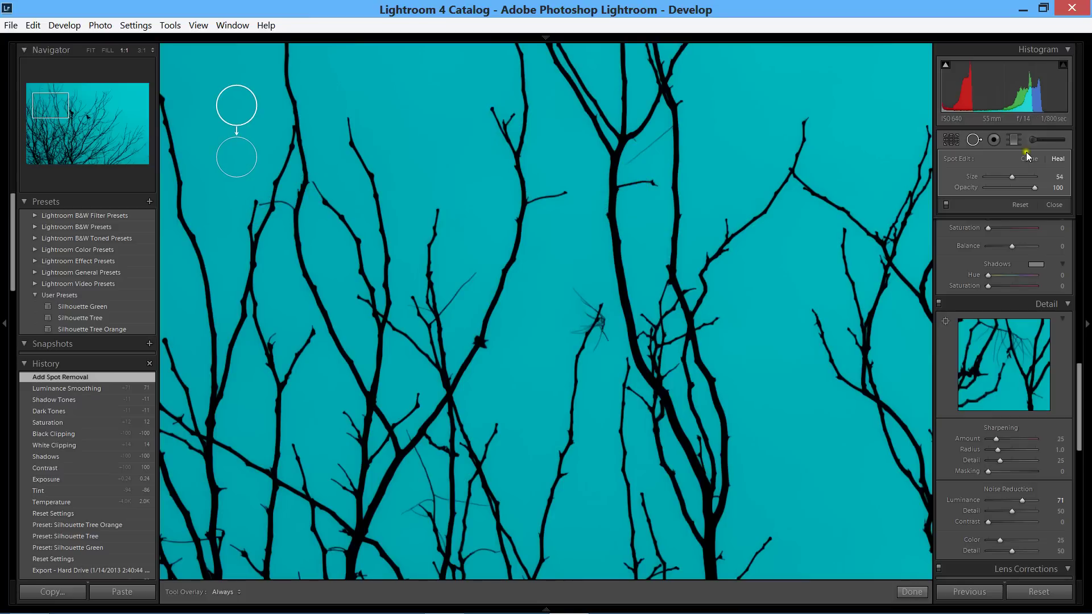
{"action": "left_click", "coordinate": [972, 135]}
{"action": "left_click", "coordinate": [973, 138]}
{"action": "left_click", "coordinate": [505, 169]}
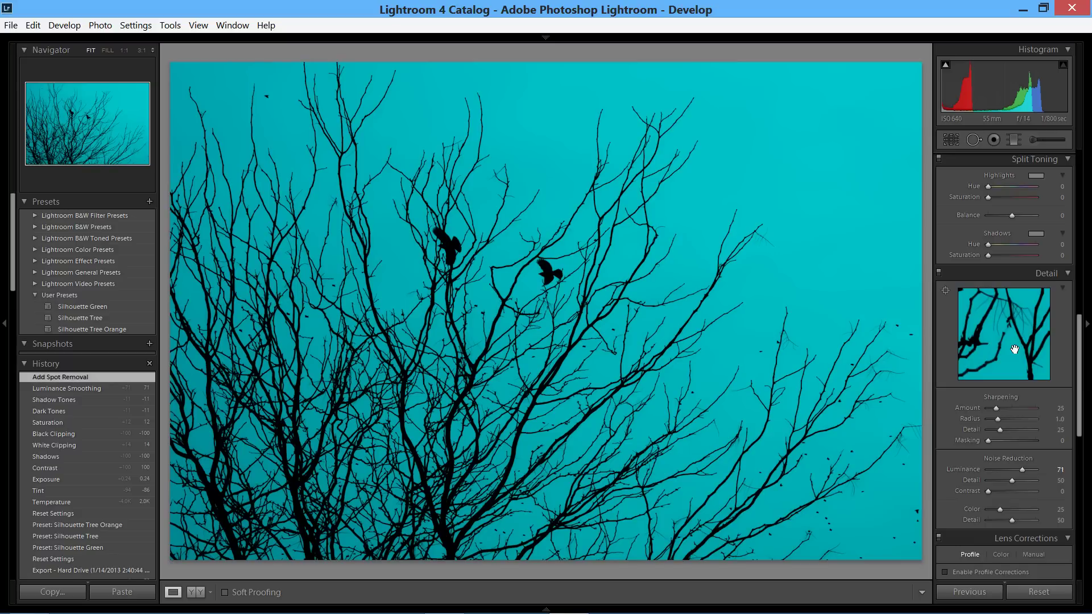
Enable the Nikon AF-S DX lens profile corrections and Remove Chromatic Aberration.
{"action": "scroll", "coordinate": [1041, 282], "scroll_direction": "down", "scroll_amount": 3}
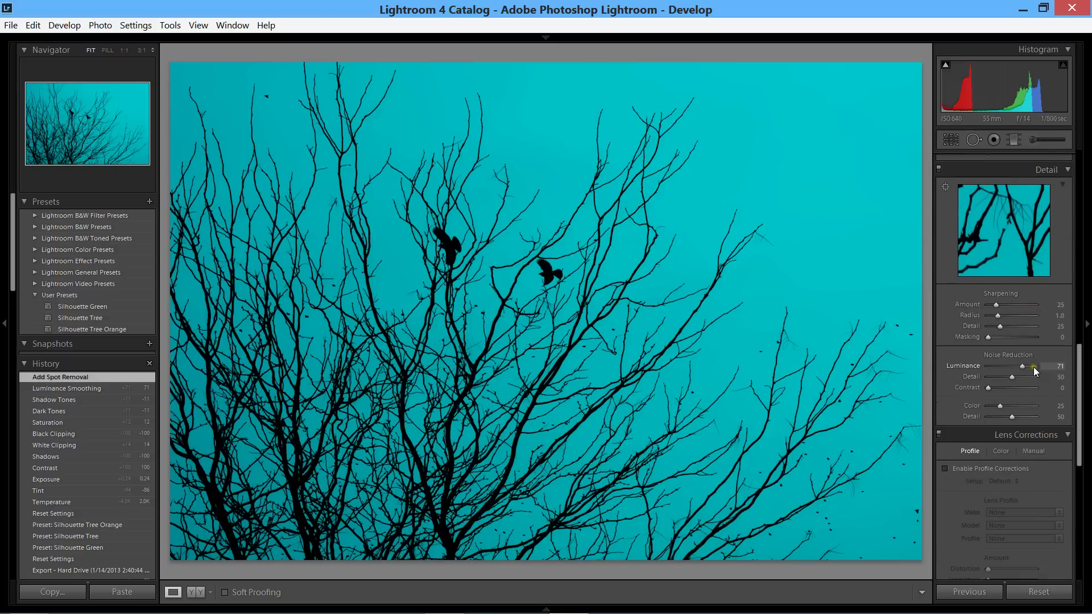
{"action": "scroll", "coordinate": [1033, 367], "scroll_direction": "down", "scroll_amount": 2}
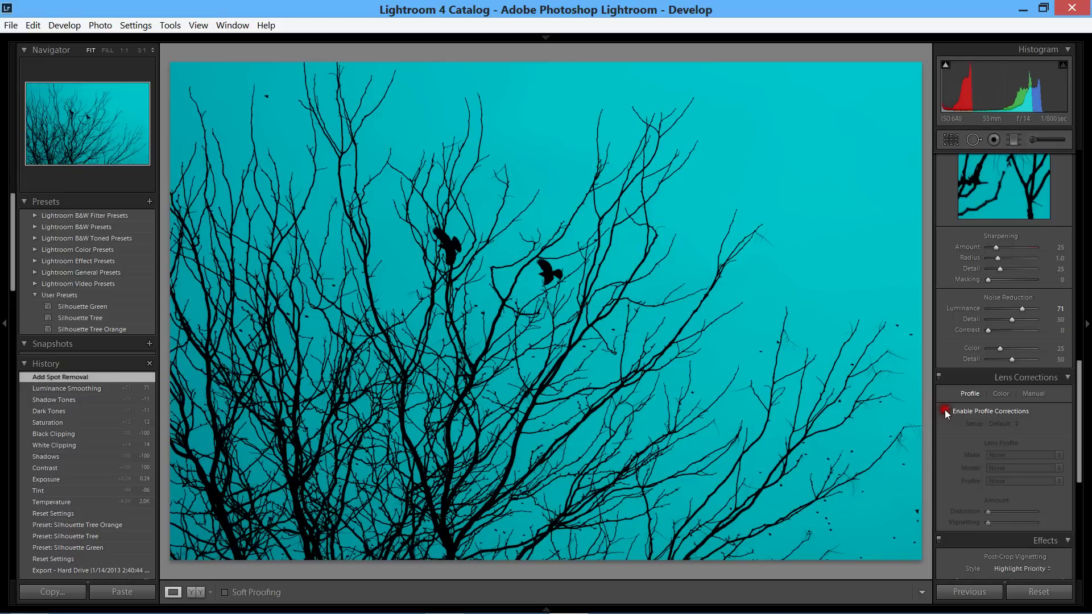
{"action": "left_click", "coordinate": [945, 411]}
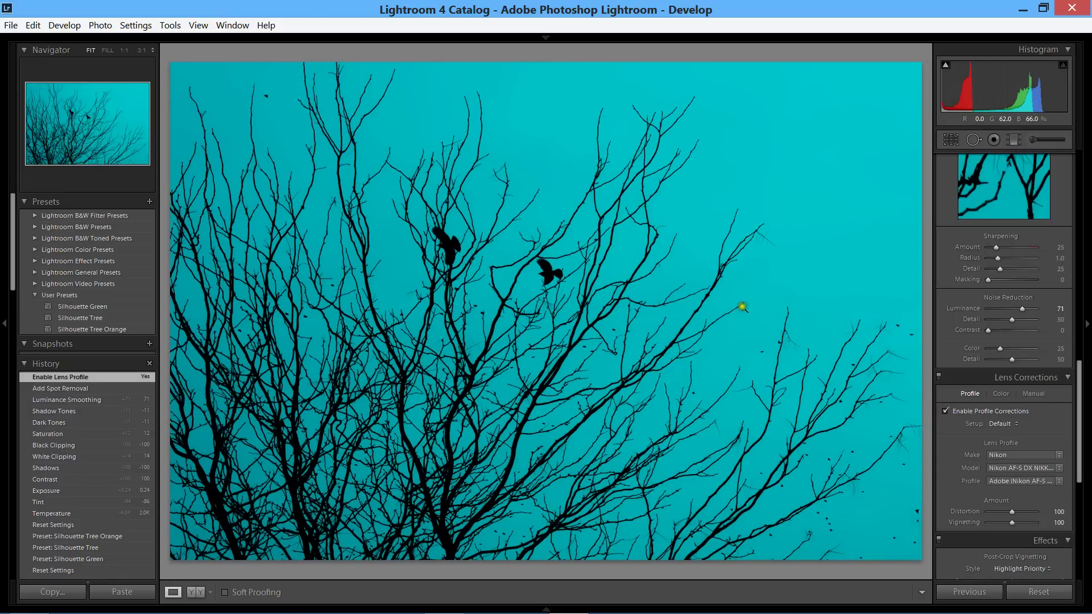
{"action": "left_click", "coordinate": [1000, 395]}
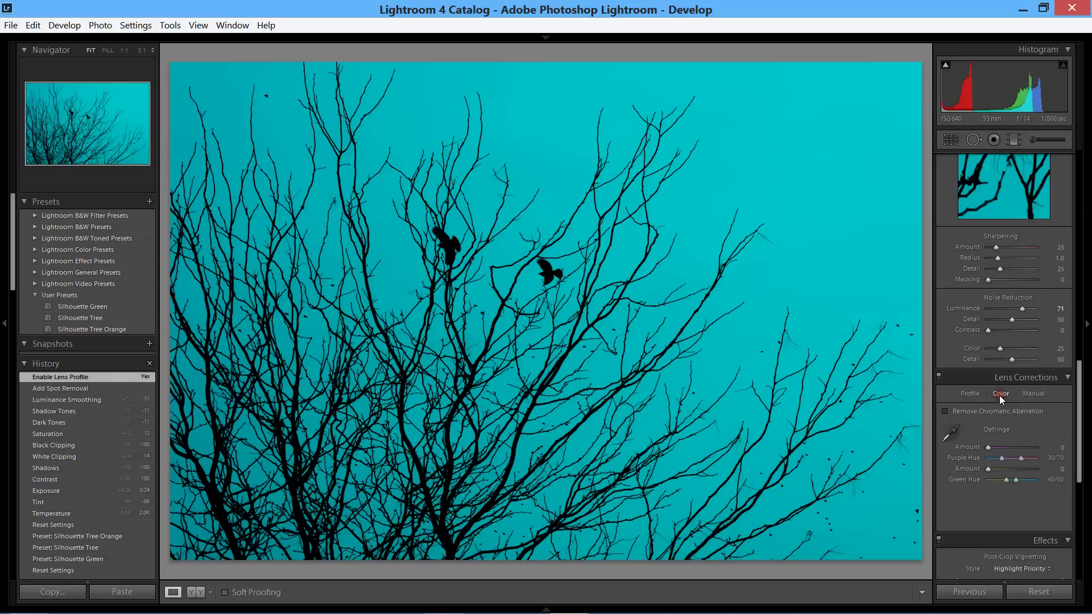
{"action": "left_click", "coordinate": [946, 411]}
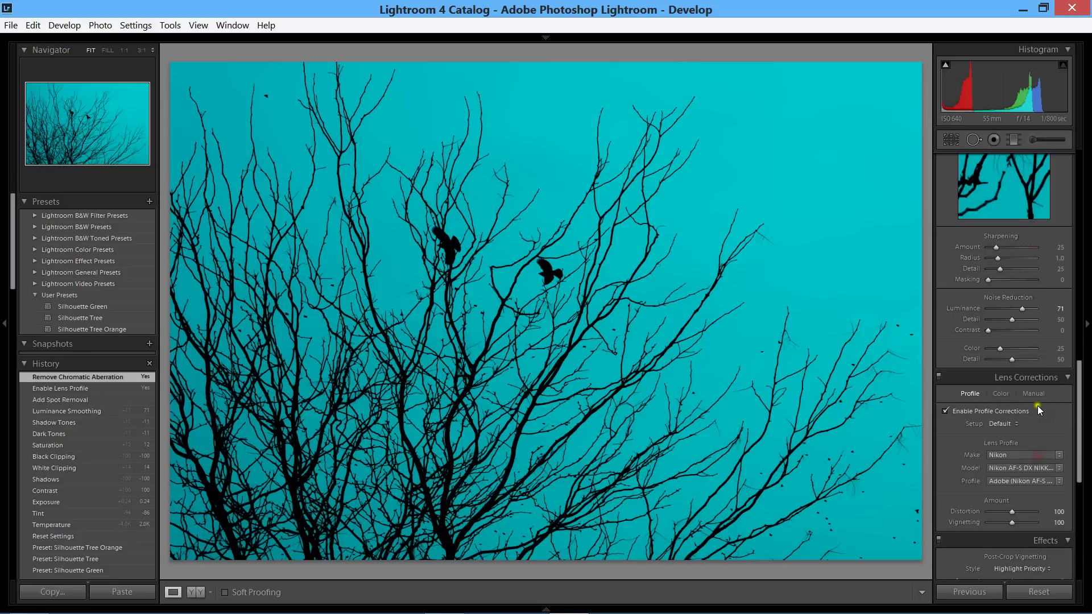
Preview Red Primary Hue at far negative and +100 in Camera Calibration, then reset it to 0.
{"action": "scroll", "coordinate": [1018, 394], "scroll_direction": "down", "scroll_amount": 5}
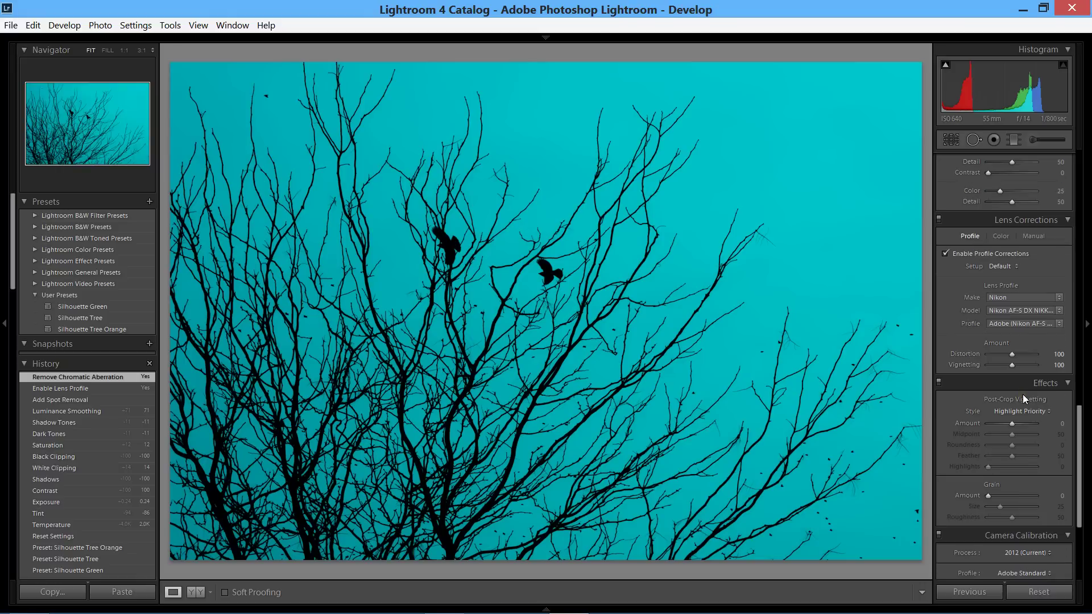
{"action": "scroll", "coordinate": [1023, 394], "scroll_direction": "down", "scroll_amount": 5}
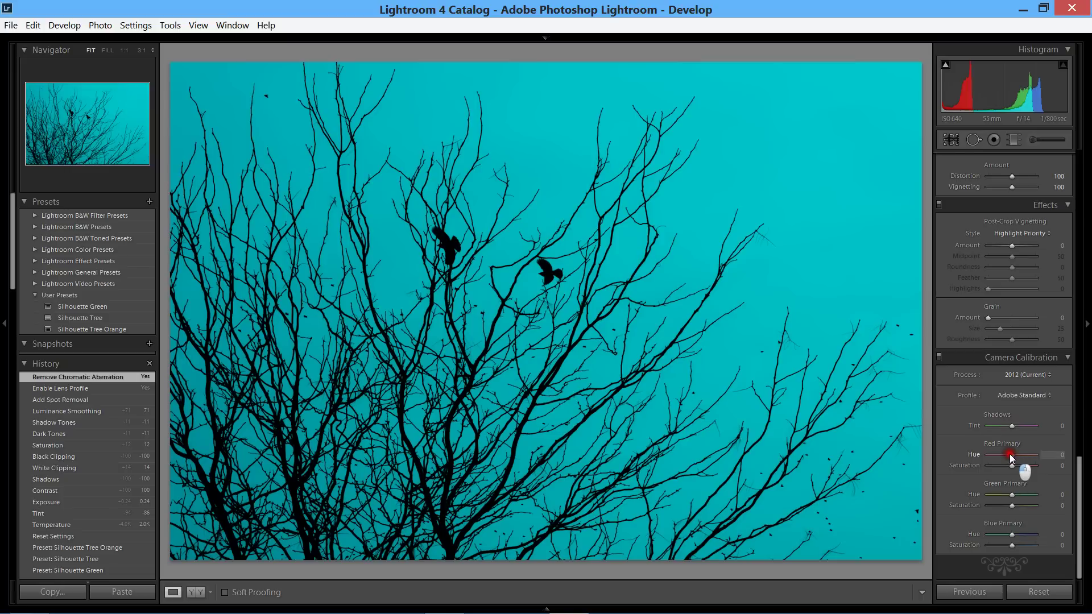
{"action": "left_click_drag", "start_coordinate": [1010, 455], "coordinate": [987, 456]}
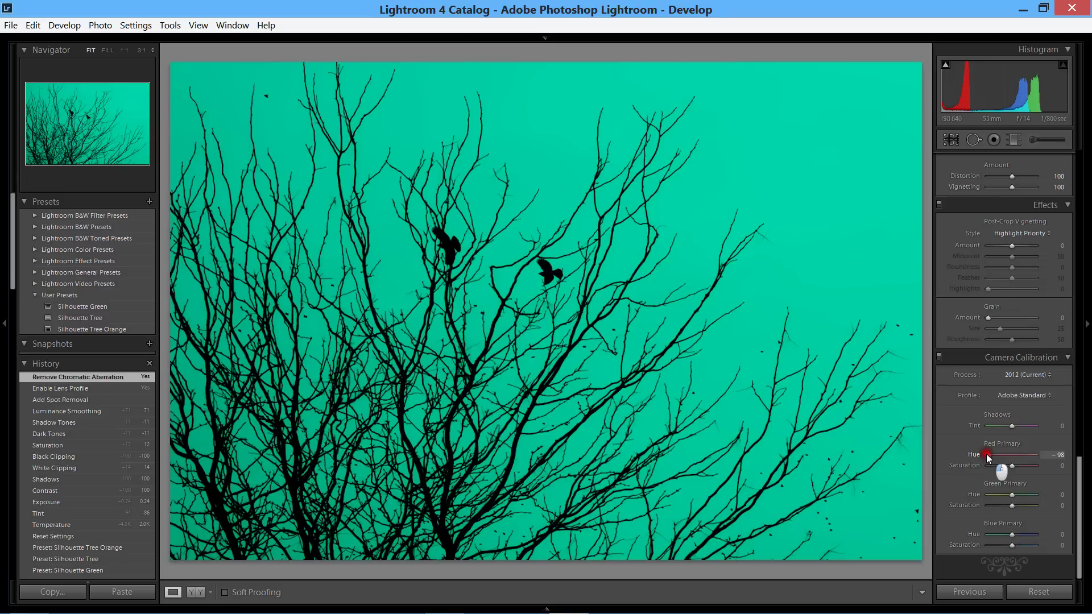
{"action": "left_click_drag", "start_coordinate": [987, 454], "coordinate": [1039, 457]}
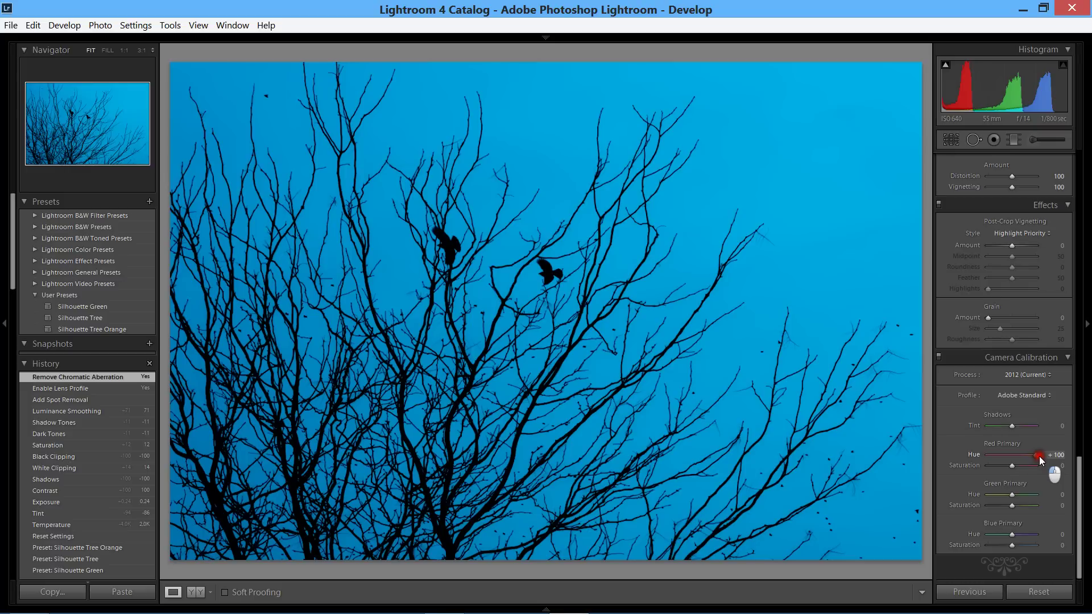
{"action": "double_click", "coordinate": [974, 453]}
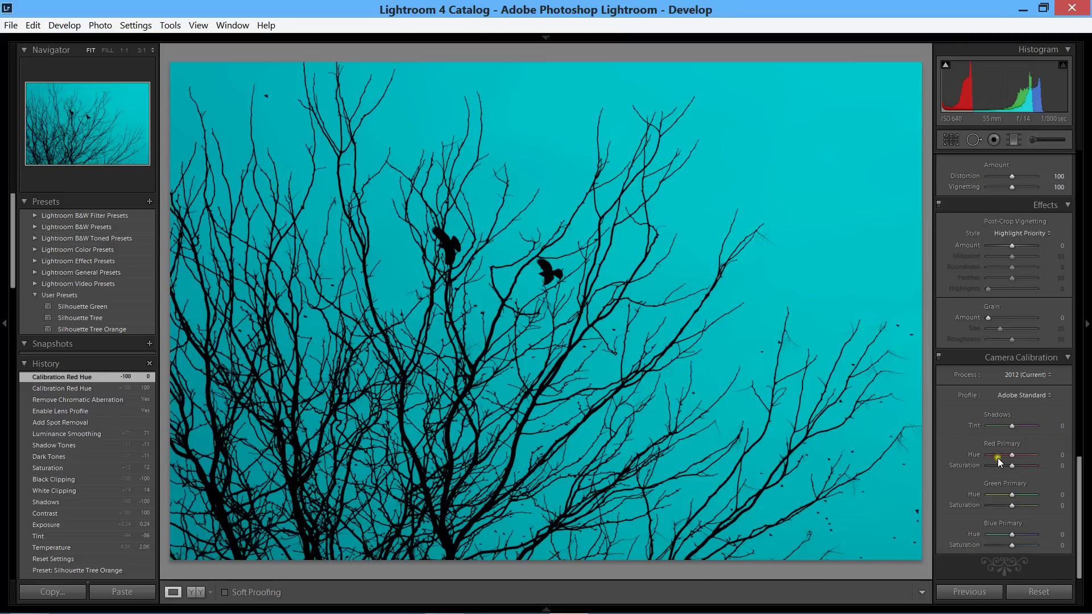
Set Red Primary Hue to +29 and Red Primary Saturation to +17.
{"action": "left_click", "coordinate": [1013, 455]}
{"action": "left_click_drag", "start_coordinate": [1013, 455], "coordinate": [1021, 455]}
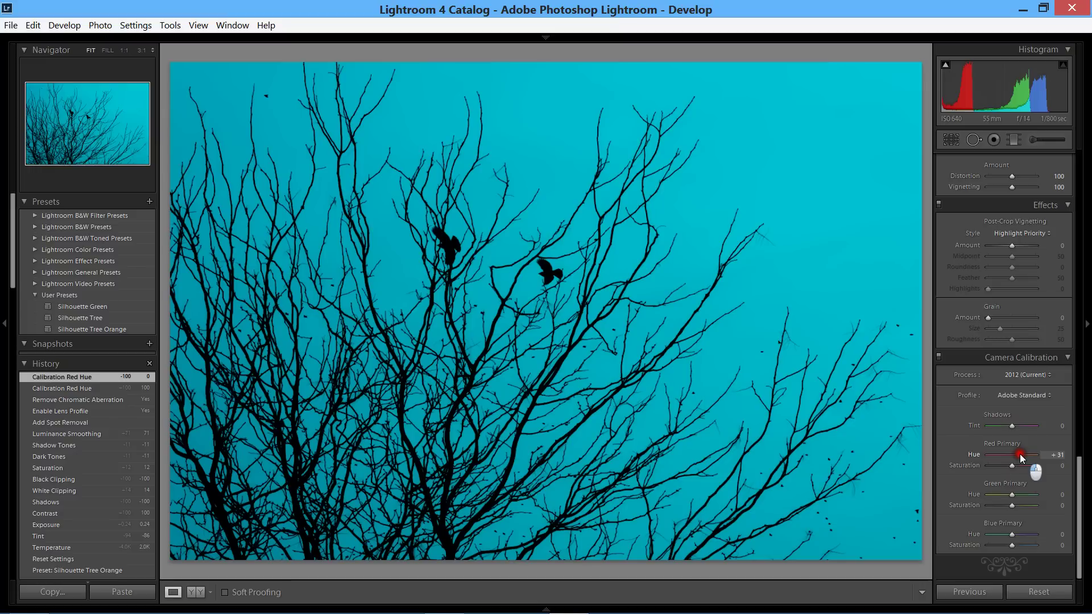
{"action": "left_click_drag", "start_coordinate": [1019, 453], "coordinate": [1018, 464]}
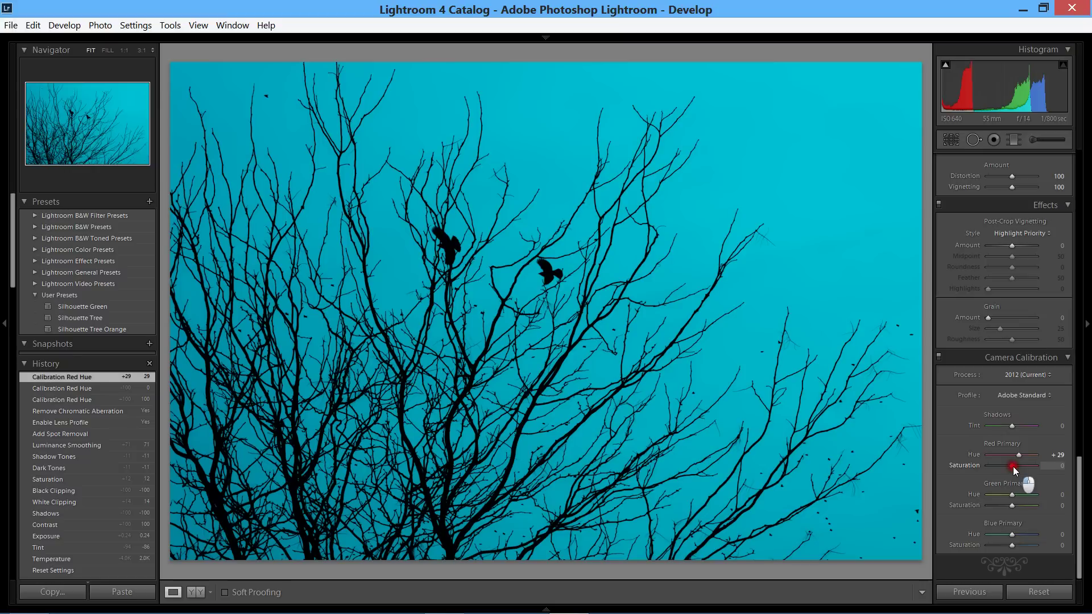
{"action": "left_click_drag", "start_coordinate": [1013, 468], "coordinate": [1018, 470]}
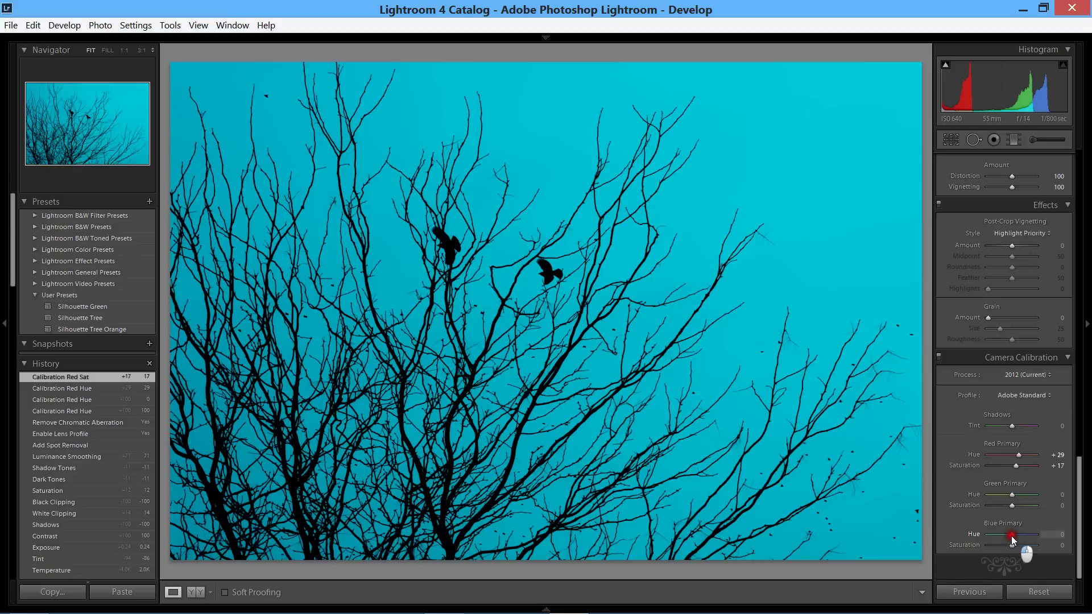
Set Blue Primary Hue to +100 and Blue Primary Saturation to +10, deepening the sky.
{"action": "left_click_drag", "start_coordinate": [1012, 536], "coordinate": [1079, 533]}
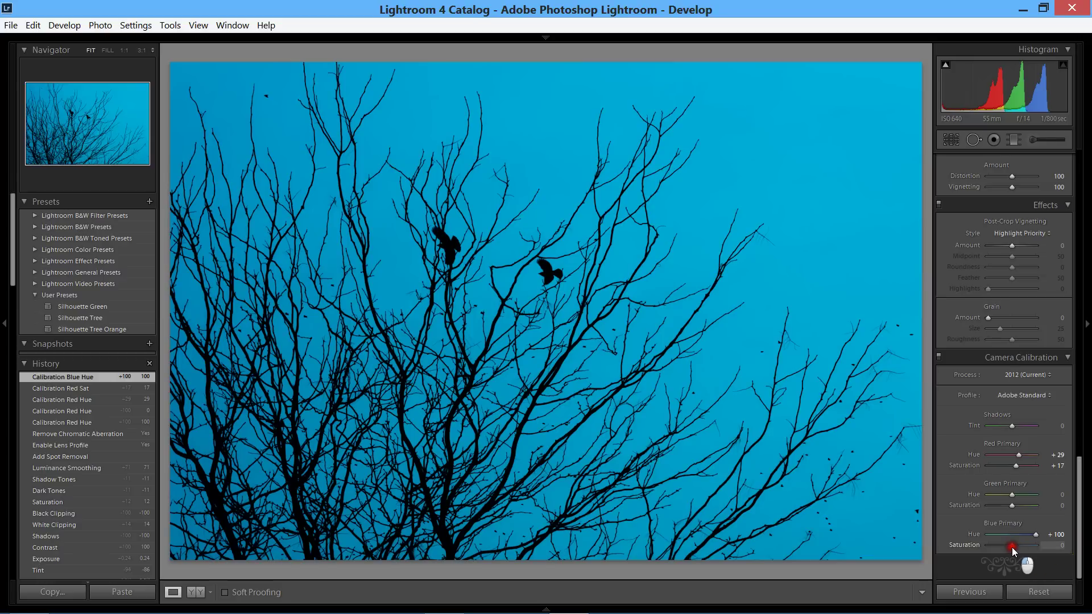
{"action": "left_click_drag", "start_coordinate": [1011, 547], "coordinate": [1029, 526]}
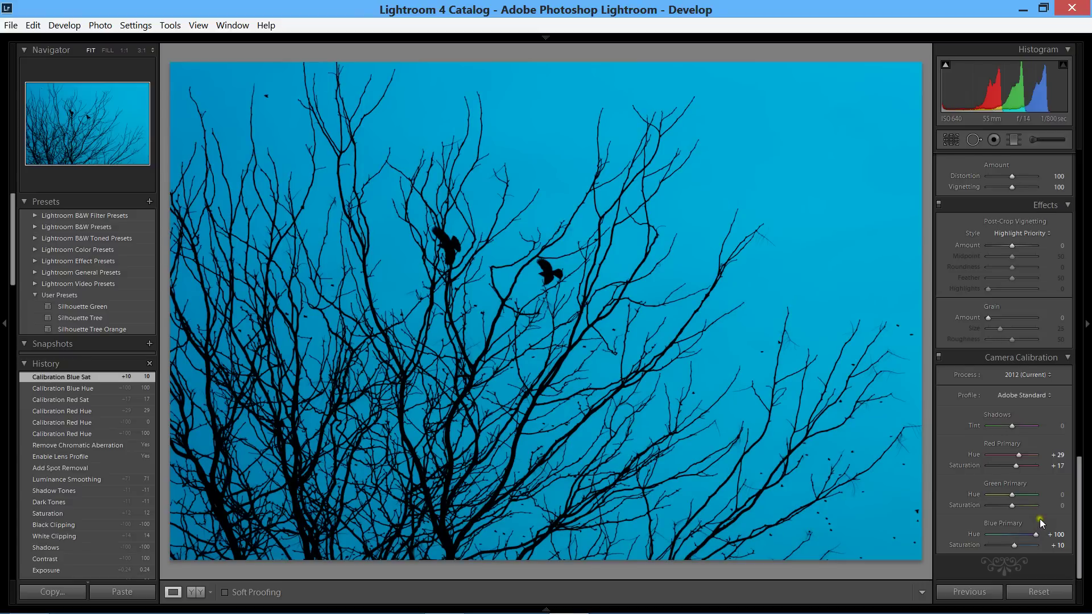
{"action": "scroll", "coordinate": [1039, 522], "scroll_direction": "up", "scroll_amount": 10}
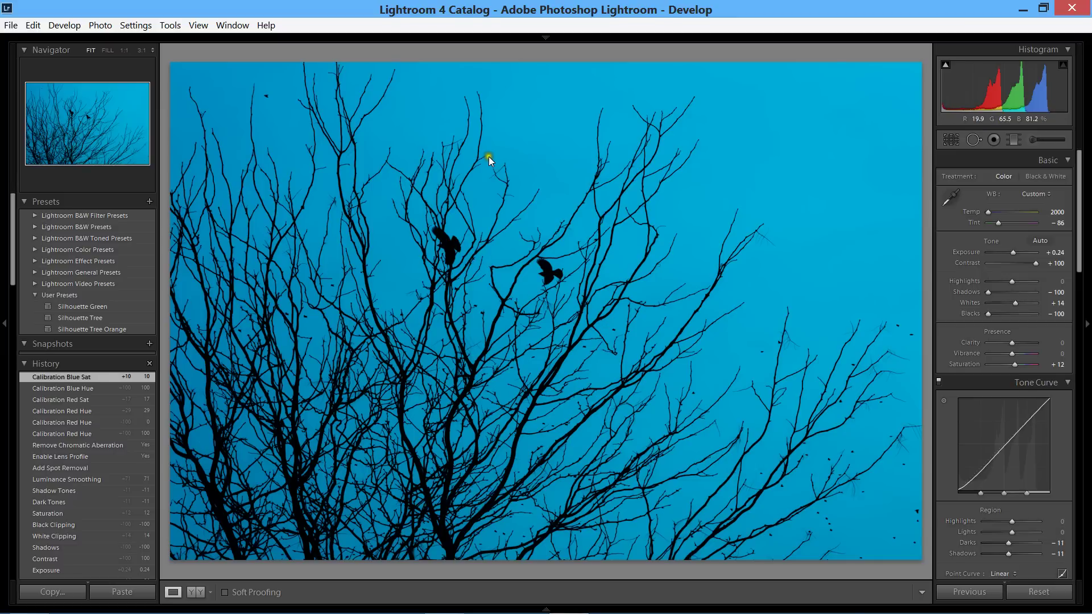
{"action": "left_click", "coordinate": [489, 239]}
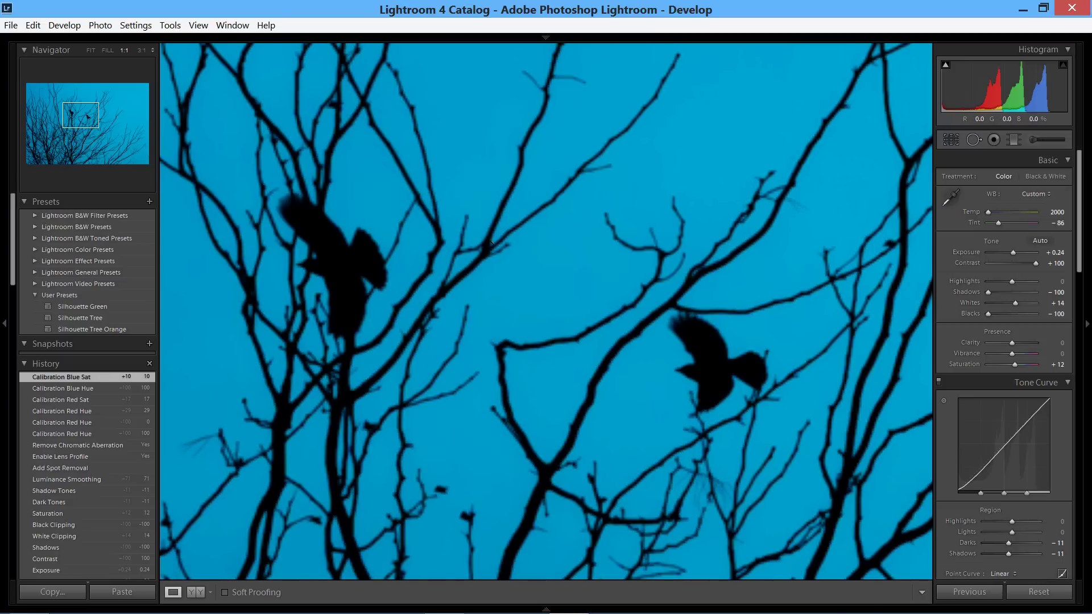
{"action": "left_click", "coordinate": [489, 248]}
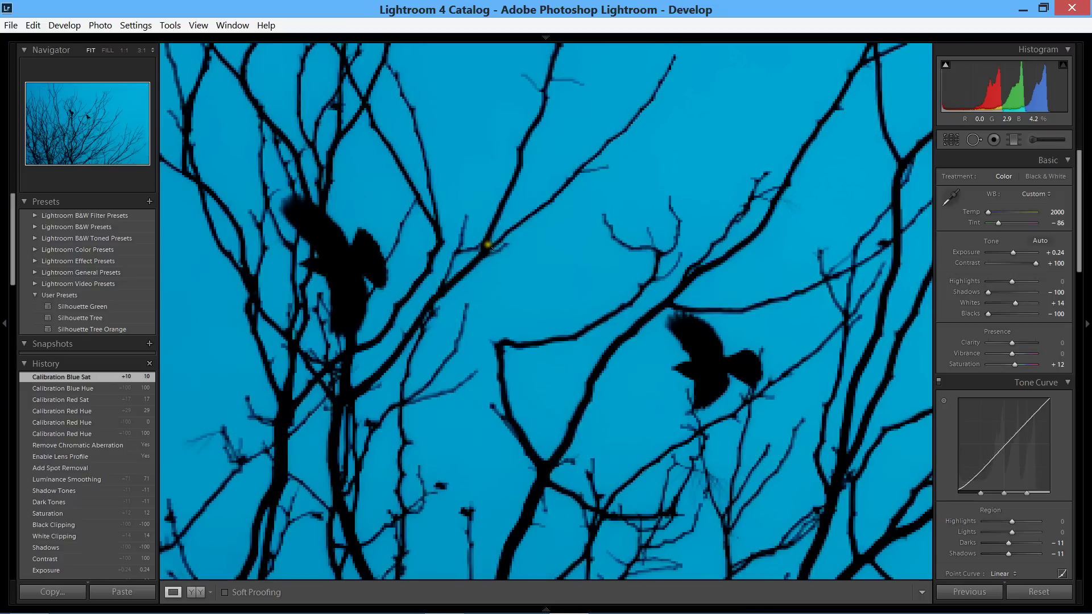
{"action": "left_click", "coordinate": [488, 244]}
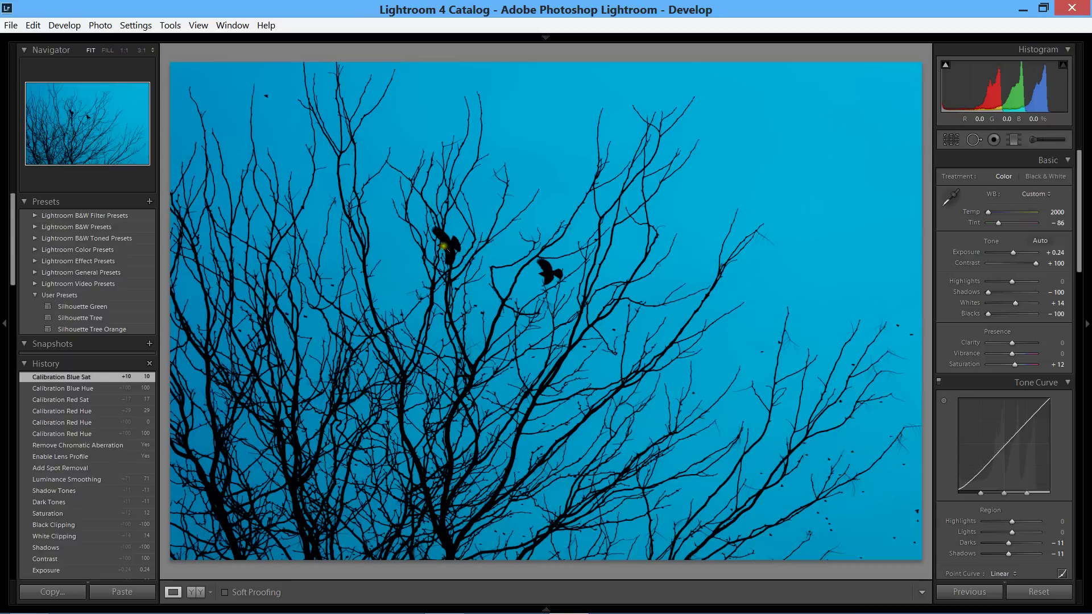
Expand and review the upper adjustment panels' settings without changing anything.
{"action": "scroll", "coordinate": [1027, 302], "scroll_direction": "down", "scroll_amount": 10}
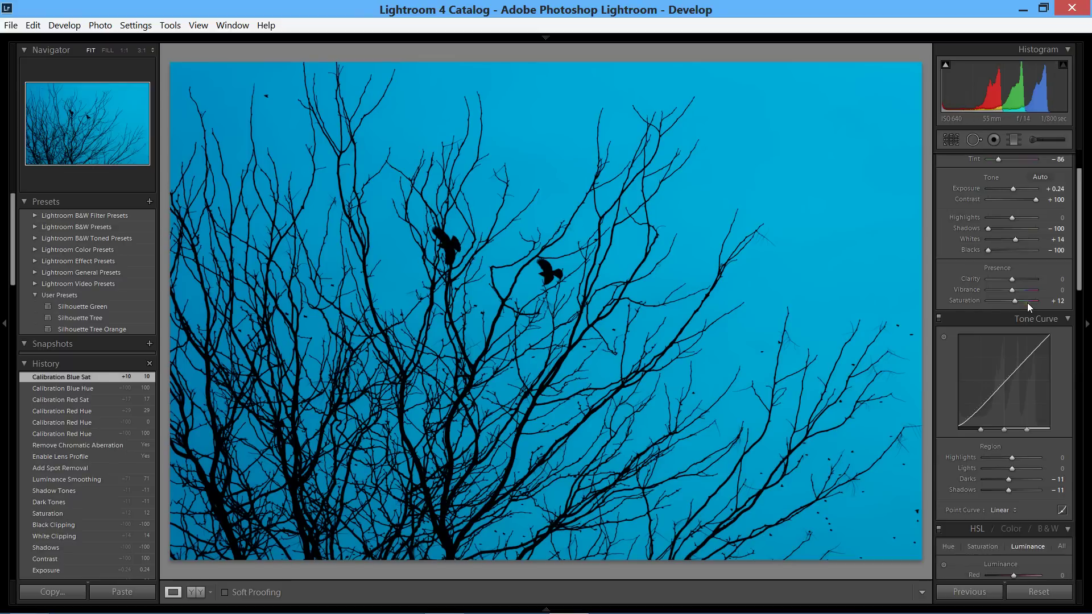
{"action": "left_click", "coordinate": [1038, 322]}
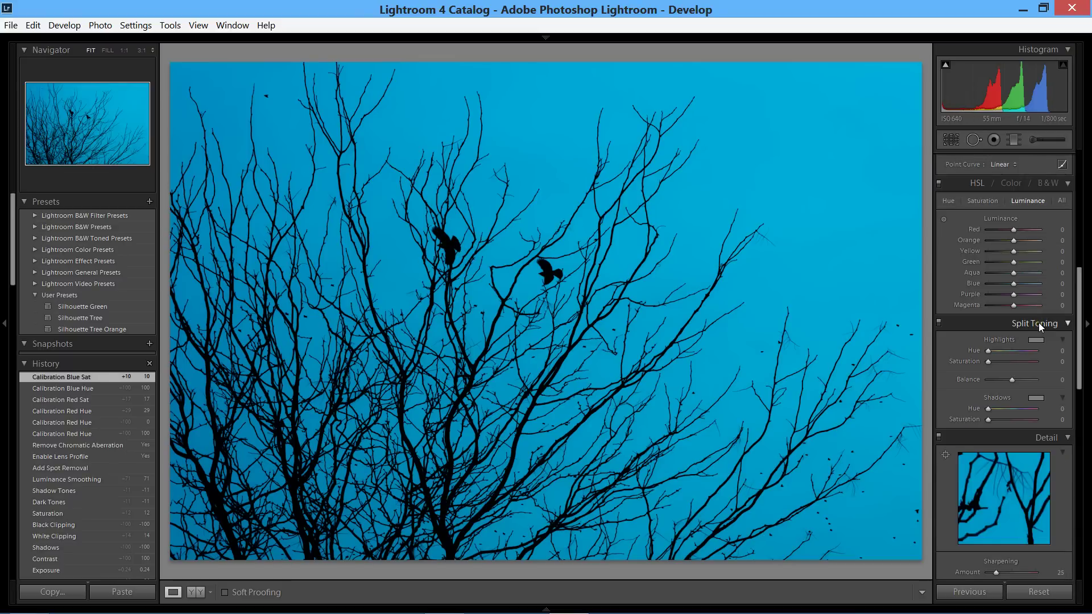
{"action": "left_click", "coordinate": [1038, 323]}
{"action": "scroll", "coordinate": [1039, 314], "scroll_direction": "up", "scroll_amount": 10}
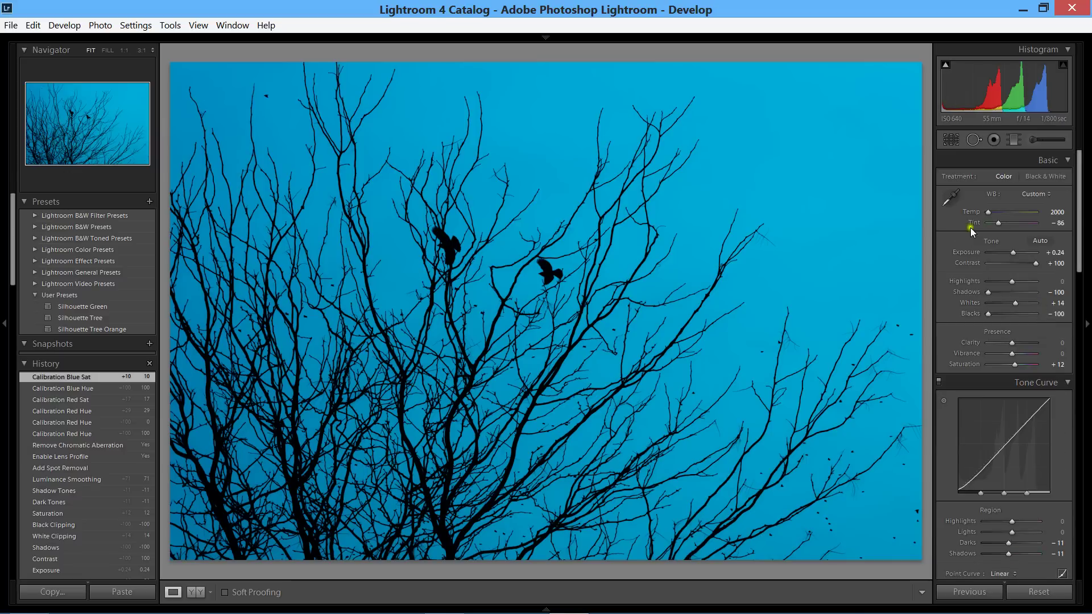
{"action": "left_click", "coordinate": [1000, 200]}
{"action": "left_click", "coordinate": [1008, 222]}
{"action": "left_click", "coordinate": [1009, 238]}
{"action": "left_click", "coordinate": [1006, 247]}
Review the lower panels such as HSL, Split Toning and Detail, then scroll back up.
{"action": "scroll", "coordinate": [1012, 272], "scroll_direction": "down", "scroll_amount": 5}
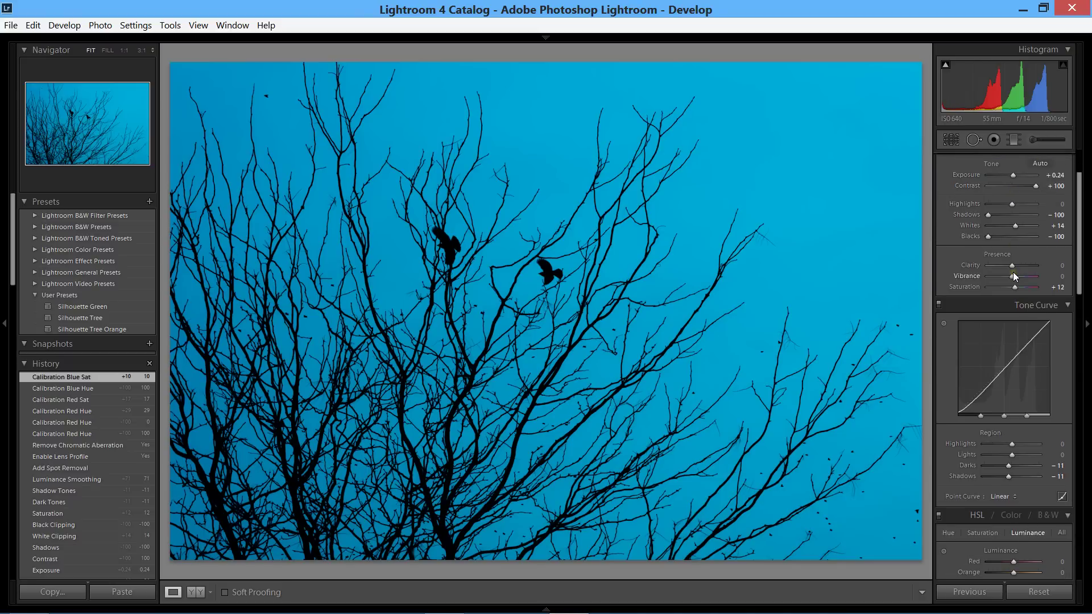
{"action": "left_click", "coordinate": [1026, 323]}
{"action": "scroll", "coordinate": [1033, 329], "scroll_direction": "up", "scroll_amount": 3}
{"action": "scroll", "coordinate": [1037, 326], "scroll_direction": "down", "scroll_amount": 7}
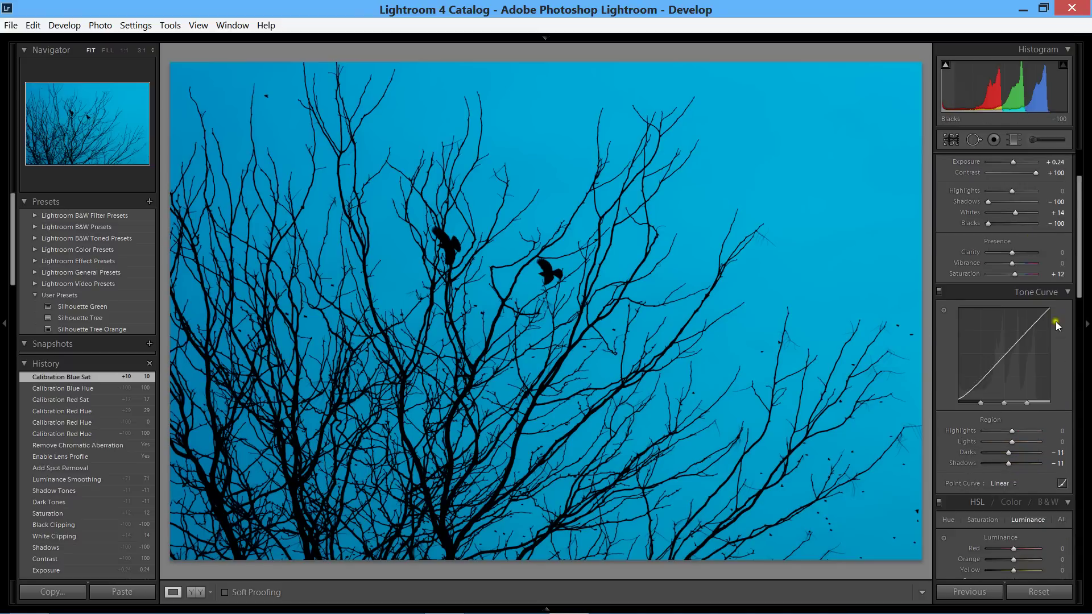
{"action": "scroll", "coordinate": [1059, 327], "scroll_direction": "down", "scroll_amount": 10}
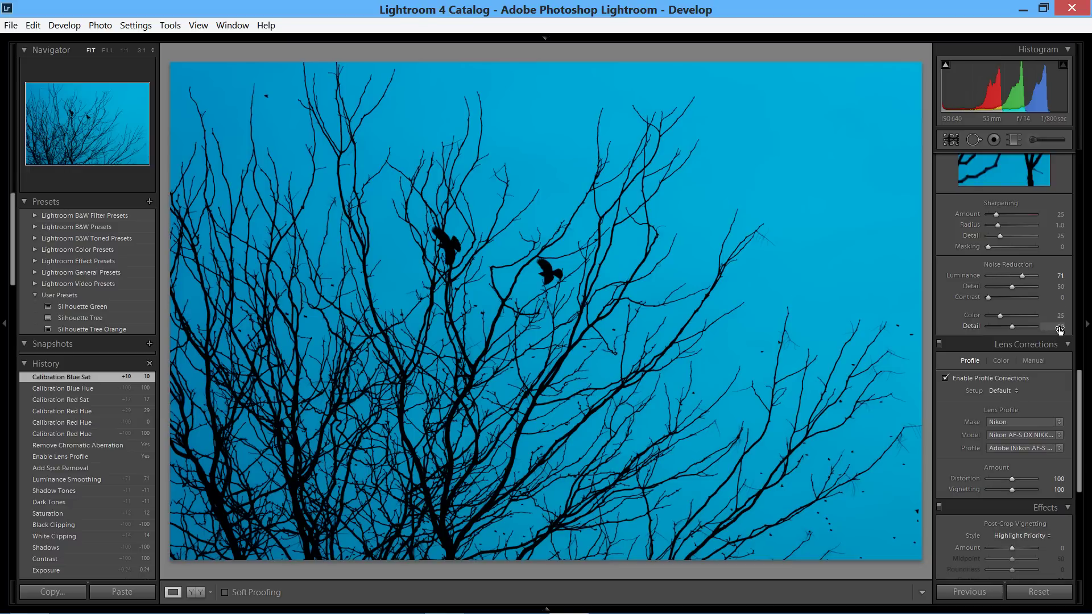
{"action": "left_click", "coordinate": [1060, 332]}
{"action": "scroll", "coordinate": [1030, 287], "scroll_direction": "up", "scroll_amount": 7}
{"action": "scroll", "coordinate": [1071, 345], "scroll_direction": "up", "scroll_amount": 6}
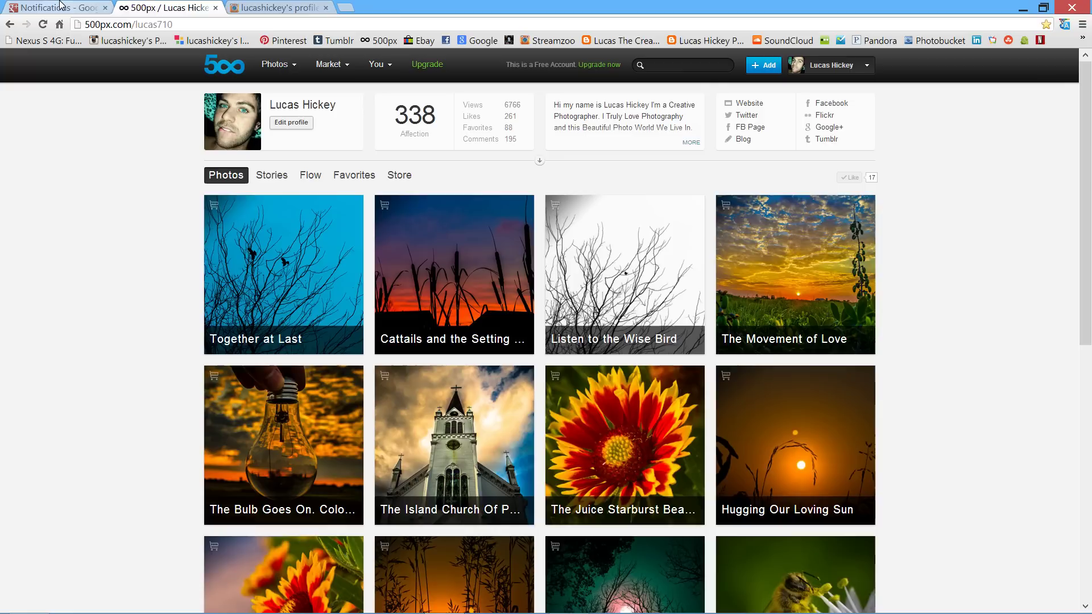
Switch to the Google+ Notifications tab and enlarge the posted tree-and-birds photo.
{"action": "key", "text": "ctrl+shift+Tab"}
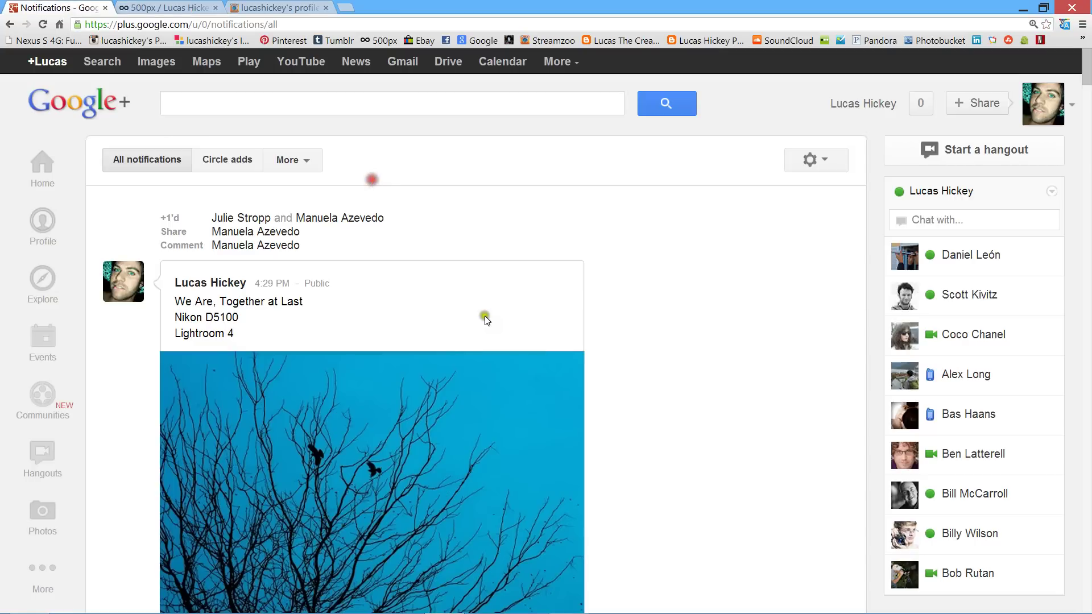
{"action": "left_click", "coordinate": [581, 448]}
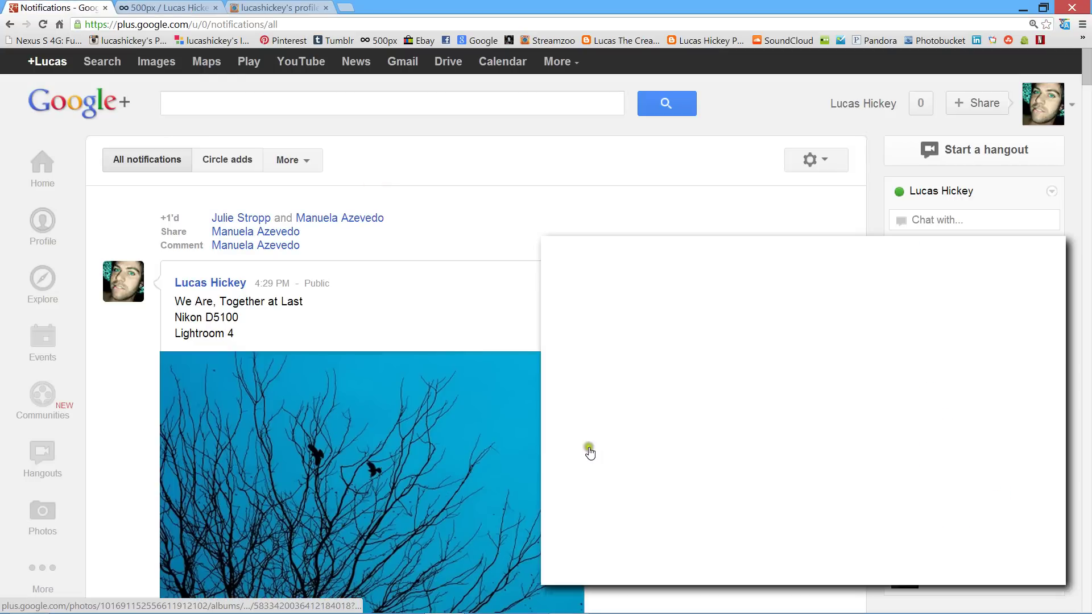
{"action": "scroll", "coordinate": [722, 410], "scroll_direction": "down", "scroll_amount": 1}
{"action": "scroll", "coordinate": [725, 413], "scroll_direction": "down", "scroll_amount": 1}
Open the 'Together at Last' photo page on the 500px tab.
{"action": "mouse_move", "coordinate": [216, 370]}
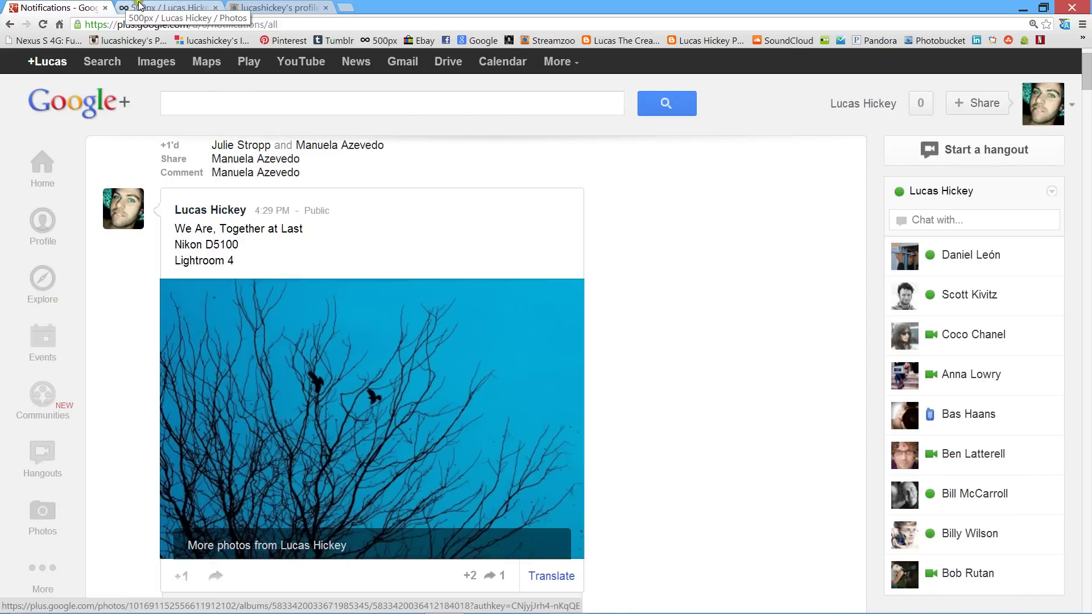
{"action": "left_click", "coordinate": [139, 4]}
{"action": "left_click", "coordinate": [284, 273]}
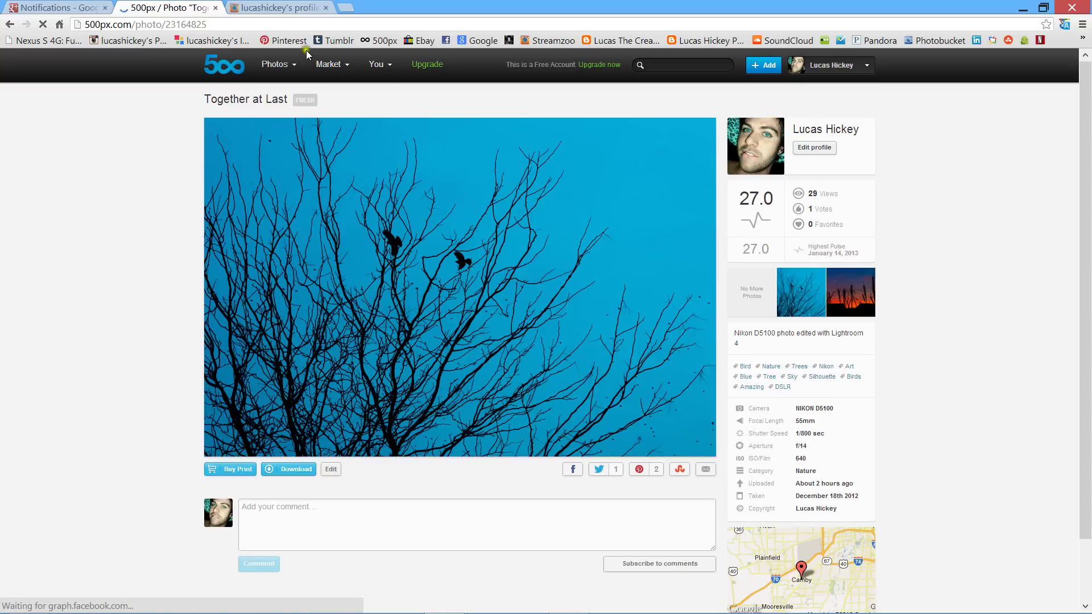
Glance at the Streamzoo uploads tab, then minimize Chrome to the desktop.
{"action": "key", "text": "ctrl+Tab"}
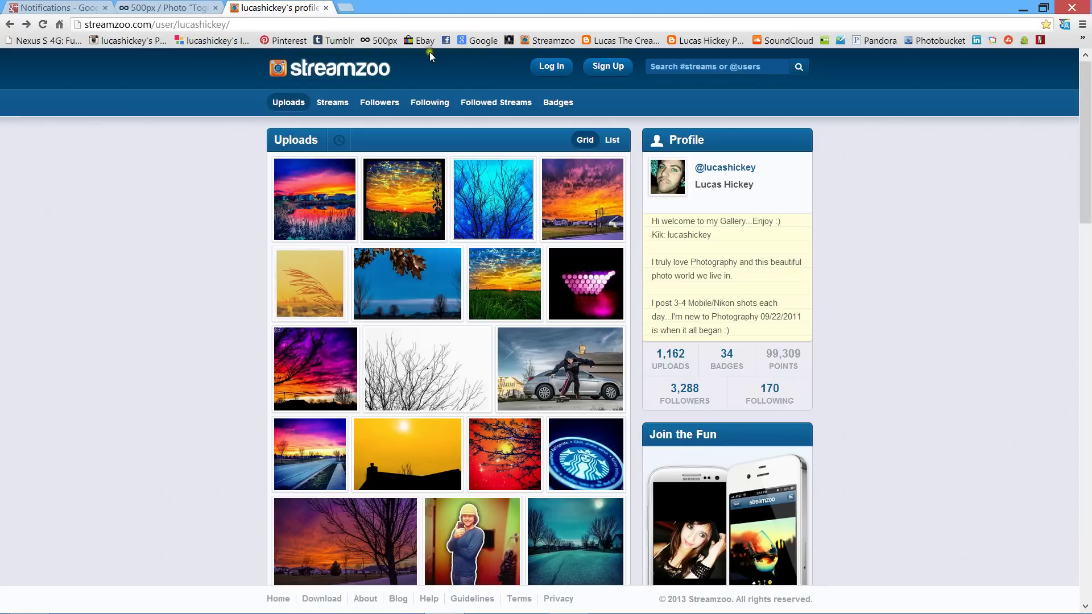
{"action": "left_click", "coordinate": [1023, 7]}
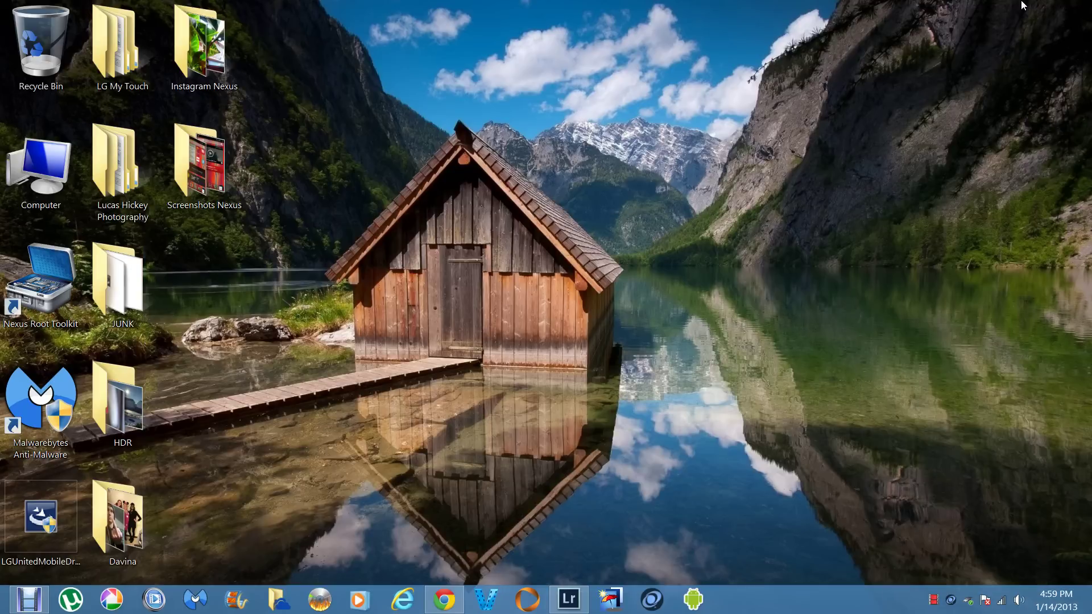
Switch the wallpaper to the next background, a sunset city skyline, and bring up Debut's stop menu.
{"action": "right_click", "coordinate": [694, 326]}
{"action": "left_click", "coordinate": [758, 407]}
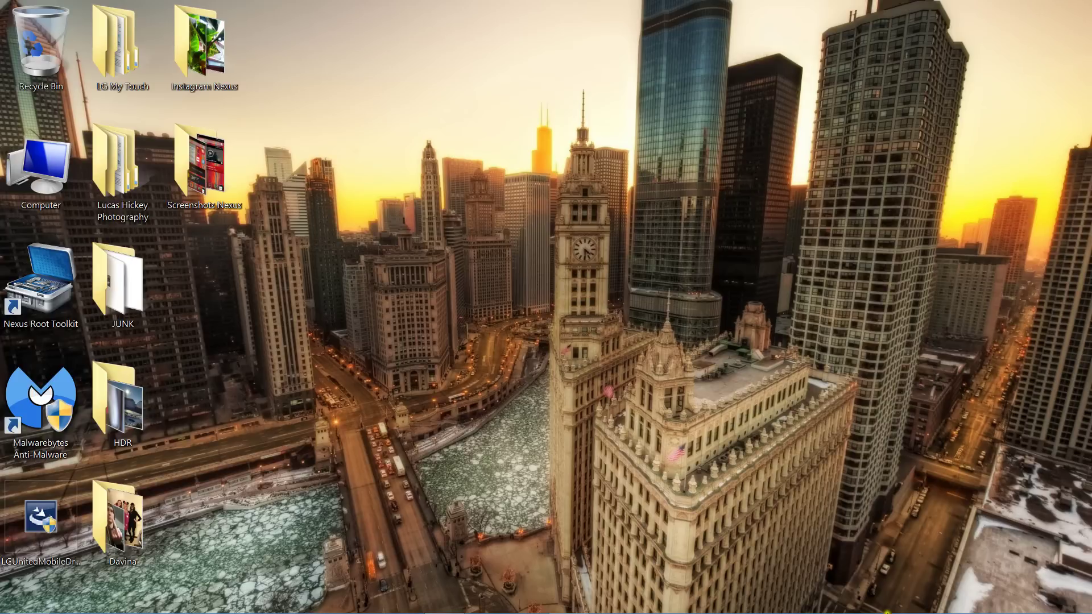
{"action": "right_click", "coordinate": [936, 600]}
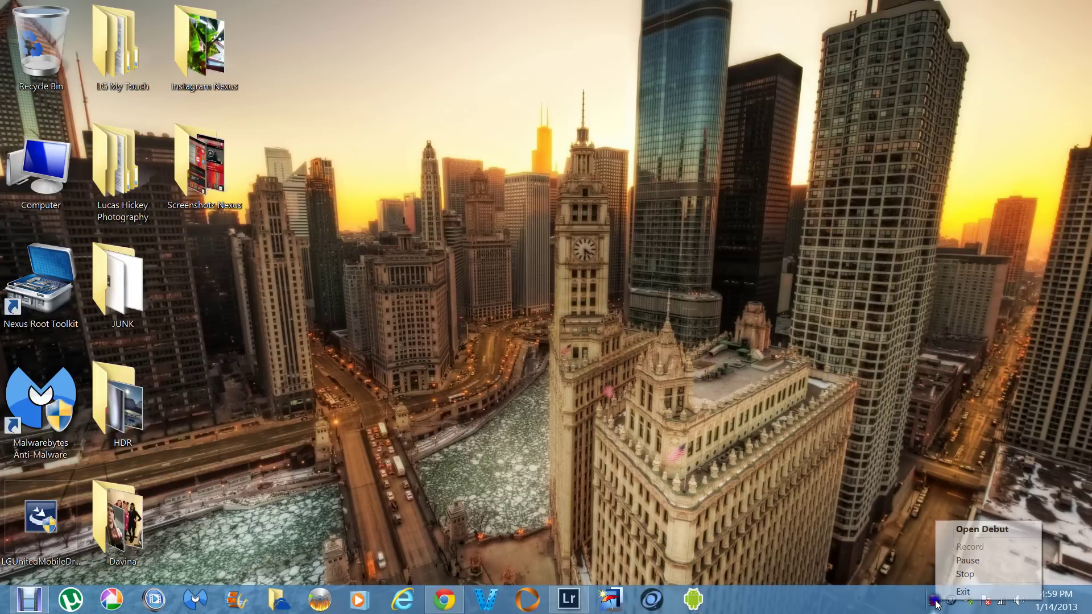